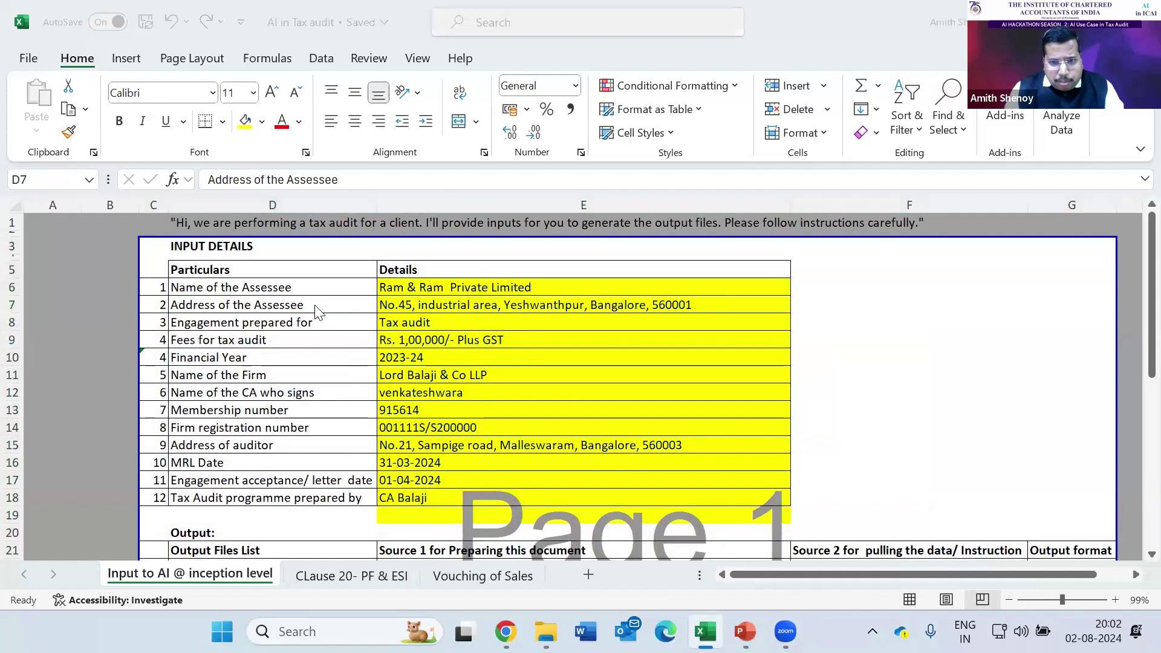
key(alt+Tab)
key(alt+Tab)
key(alt+Tab)
key(alt+Tab)
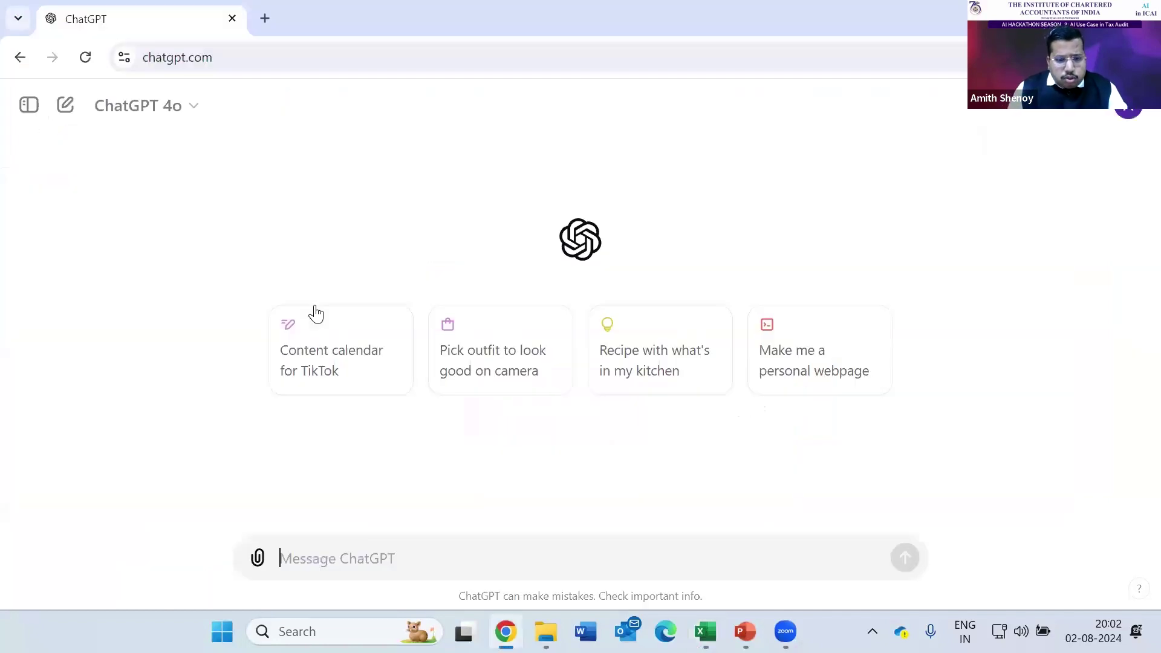
key(alt+Tab)
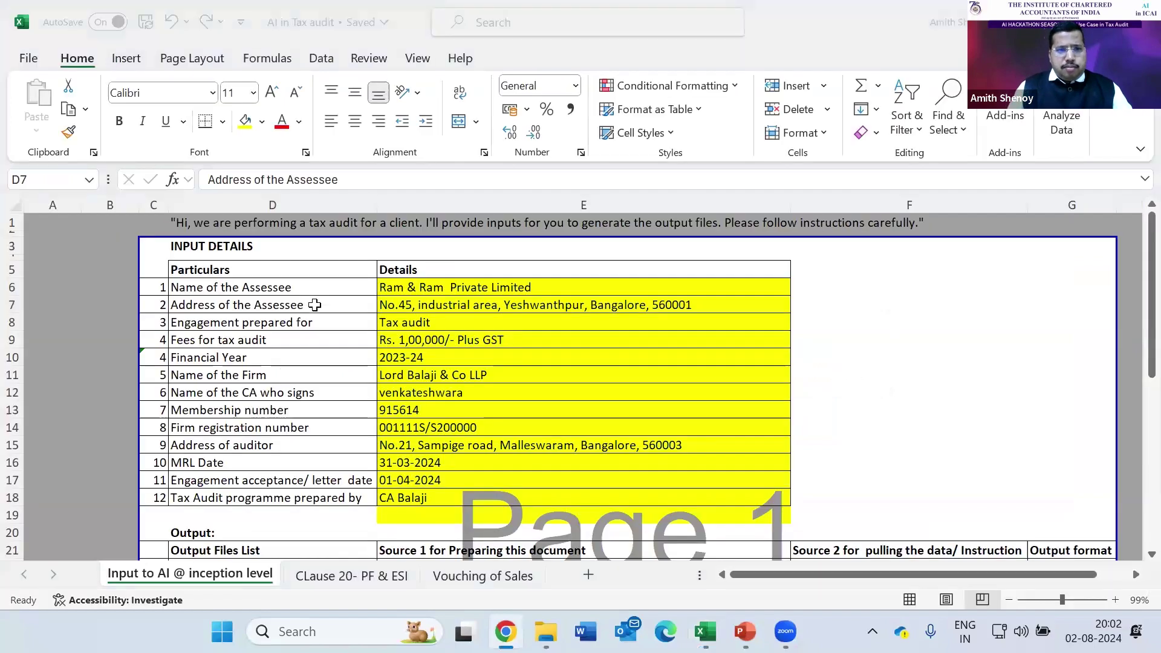
Examine the assessee, engagement, fee, firm and date entries in the input details table
key(Up)
key(Up)
key(Up)
key(Down)
key(Down)
key(Down)
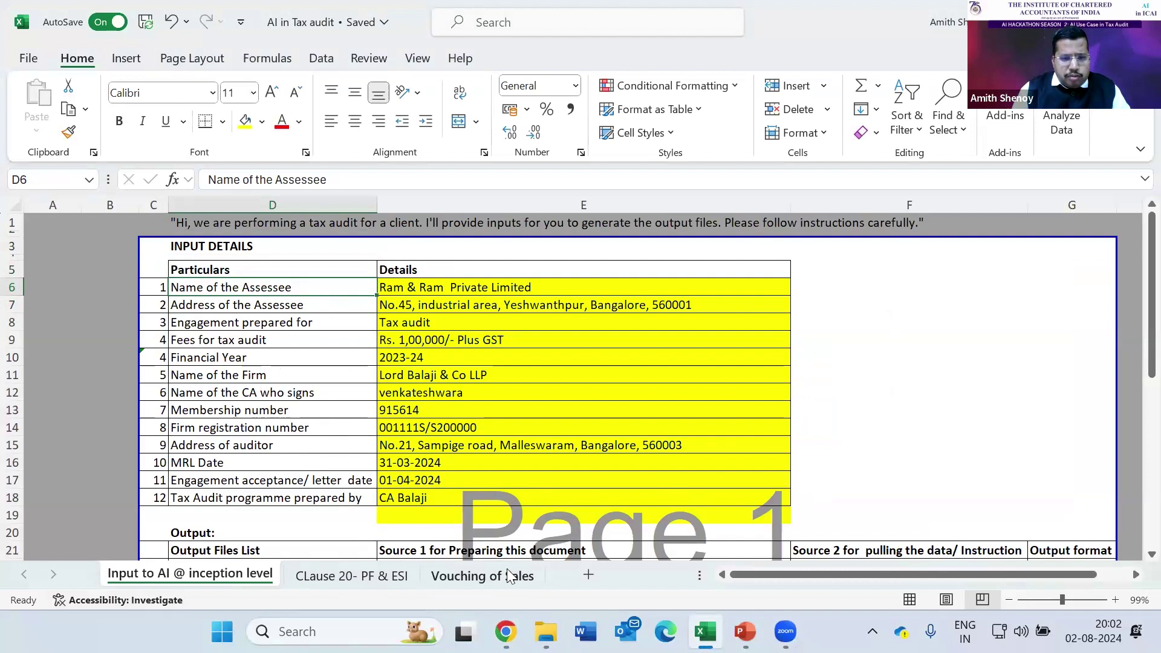
click(395, 406)
key(Left)
key(Up)
key(Up)
key(Up)
key(Up)
key(Up)
key(Up)
key(Up)
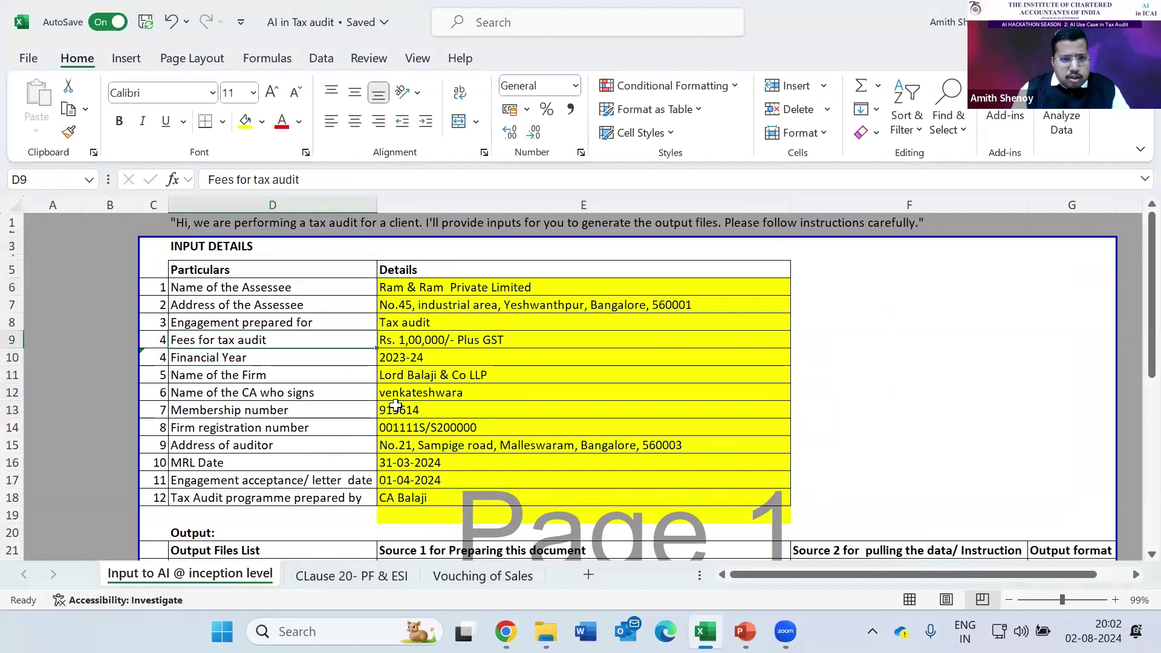
key(Right)
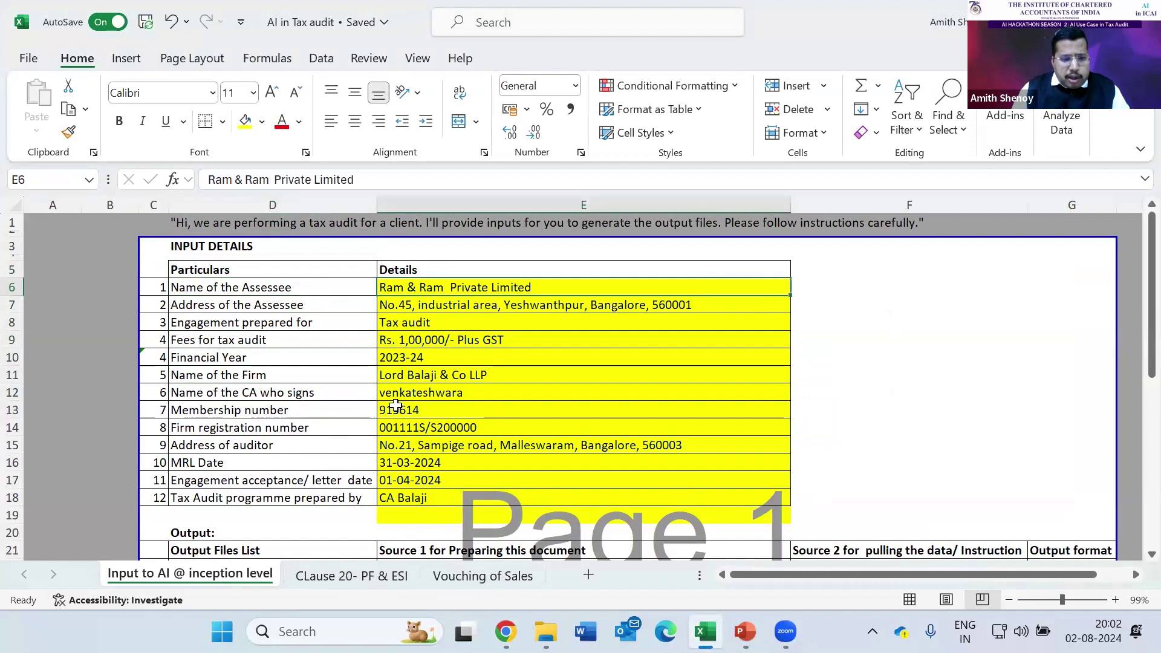
key(ctrl+shift+Down)
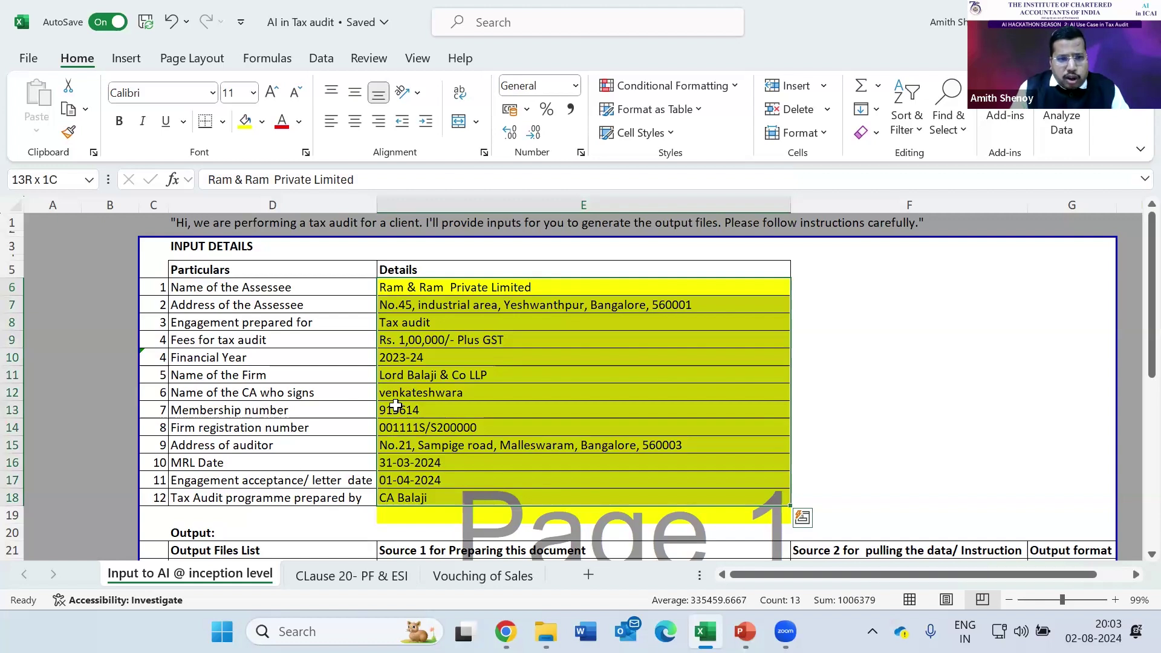
key(Left)
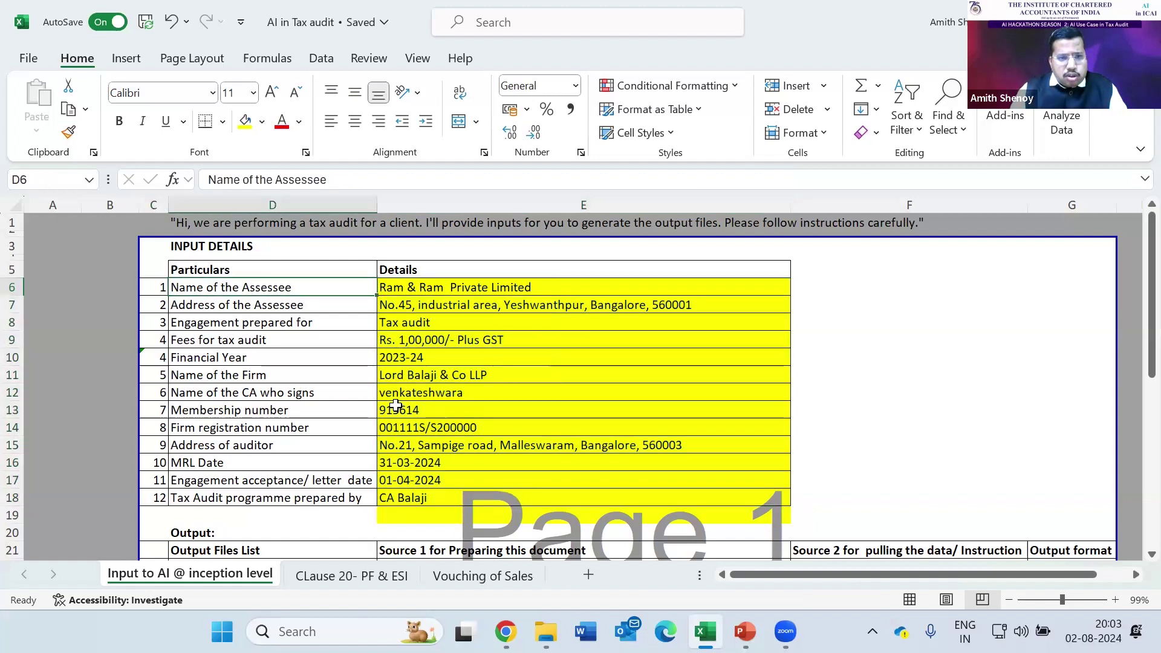
key(Right)
key(ctrl+shift+Down)
key(Left)
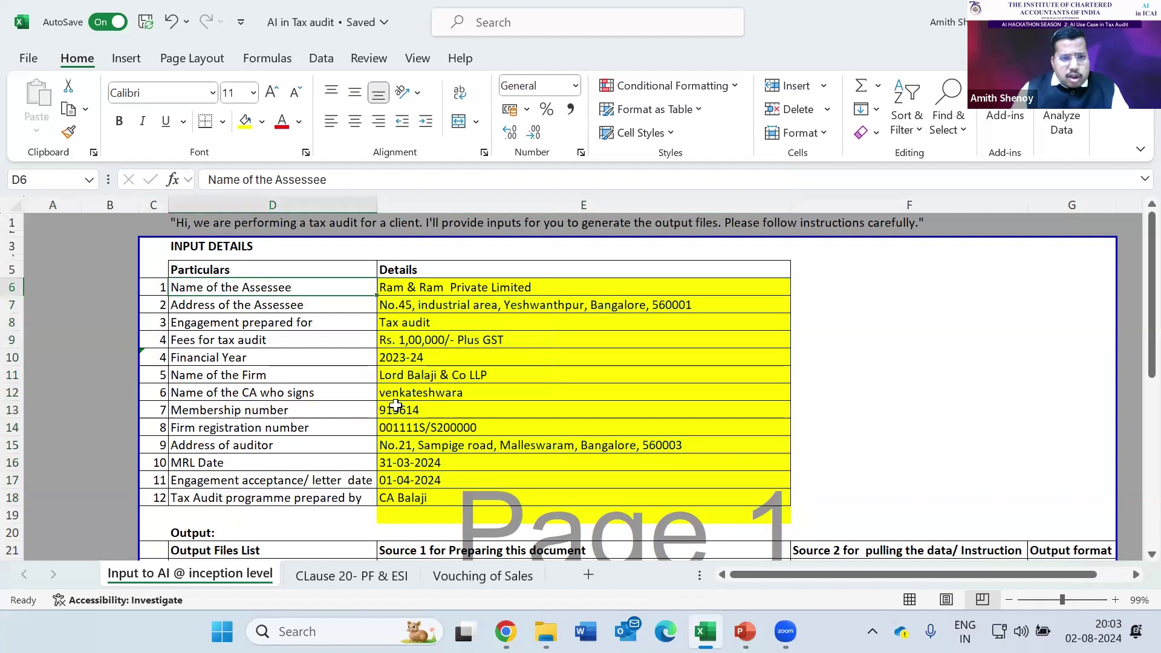
key(ctrl+shift+Down)
key(Right)
key(Left)
key(Down)
key(Down)
key(shift+Up)
key(ctrl+5)
key(ctrl+z)
Look through the remaining input particulars and the list of output files below them
key(Down)
key(Down)
key(Down)
key(Down)
key(Down)
key(Down)
key(Down)
key(Down)
key(Down)
key(Down)
key(Down)
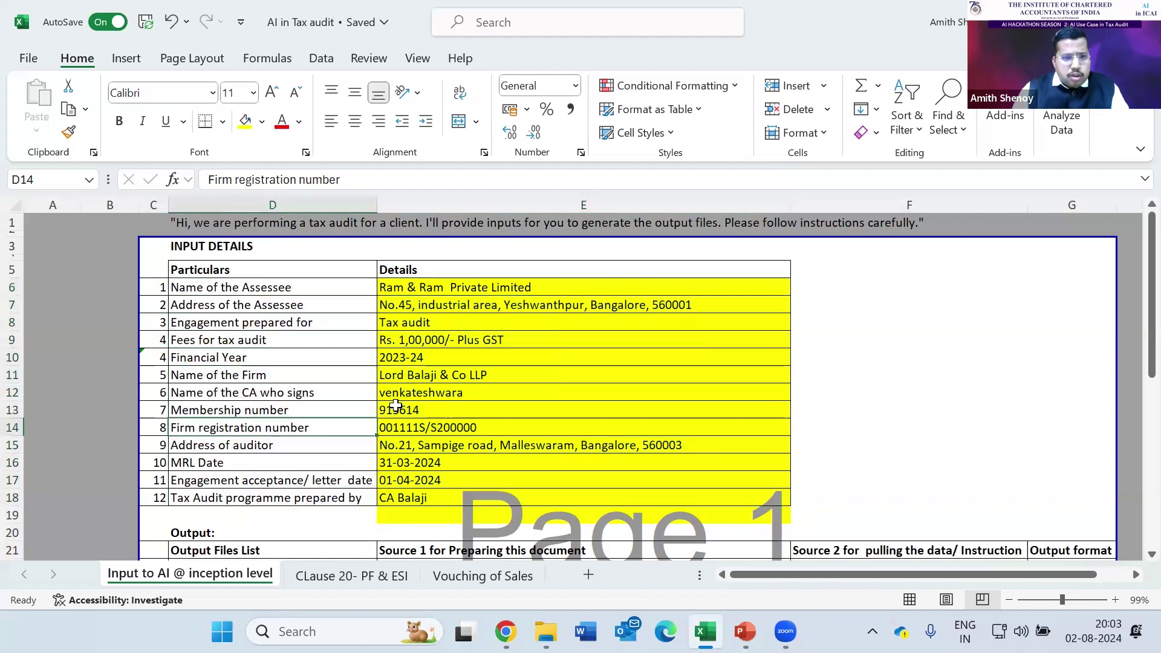
key(Down)
key(Down)
key(Down)
key(Down)
key(Down)
key(Down)
key(Down)
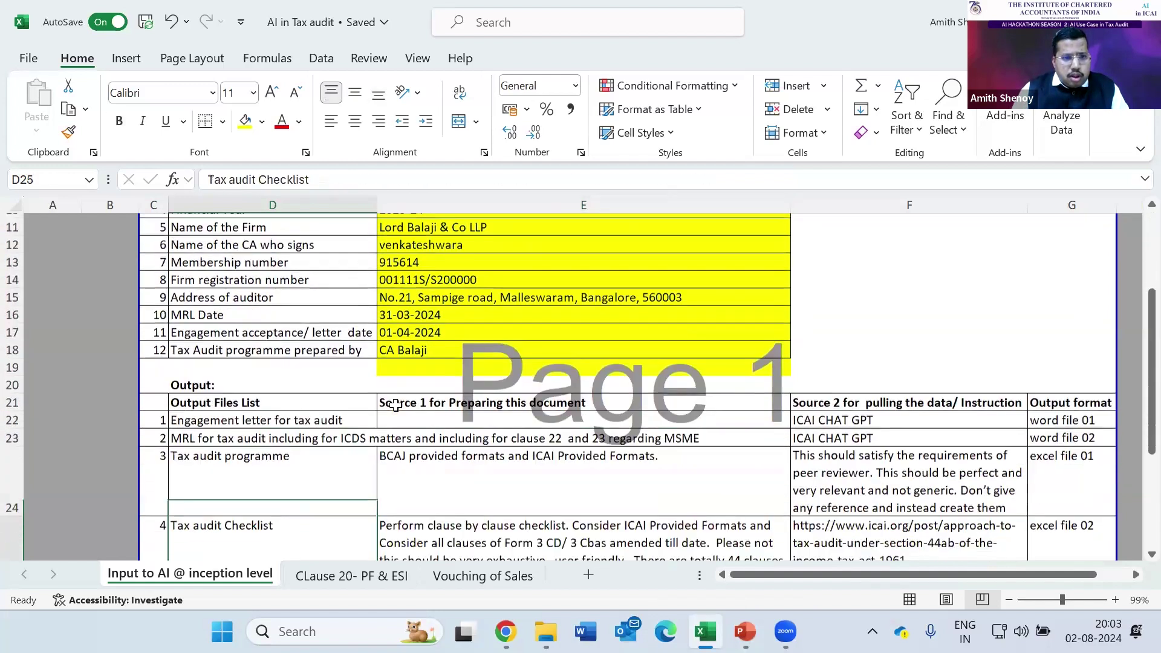
key(Down)
key(Up)
key(Up)
key(Up)
key(Up)
key(Up)
key(Up)
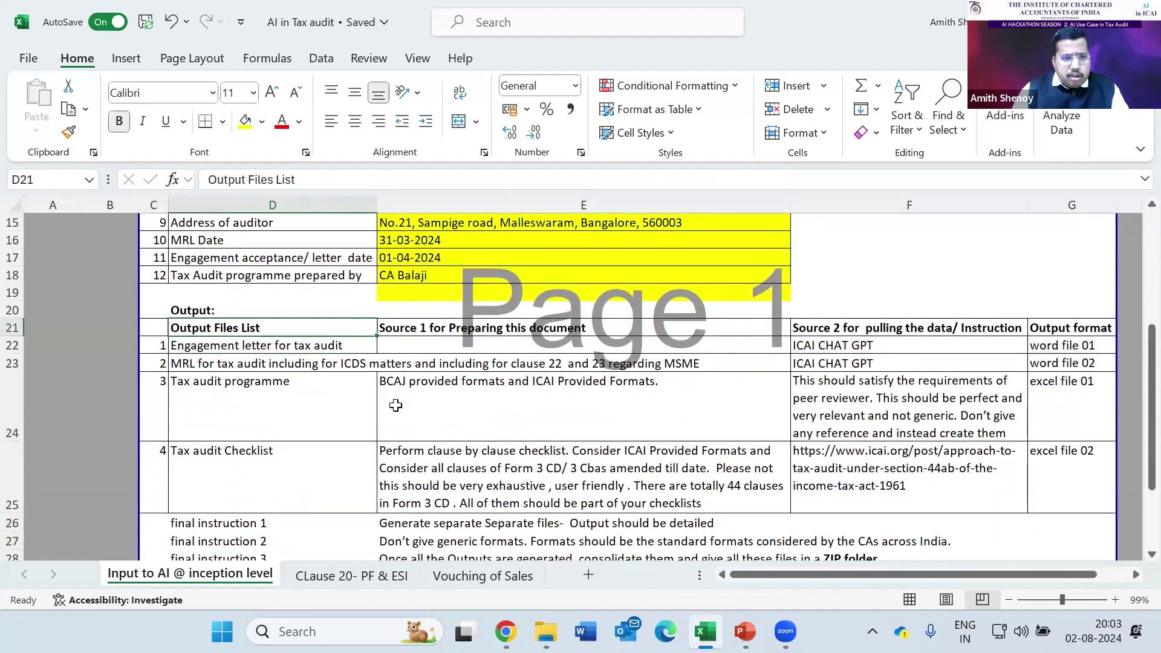
Examine the requested output files together with their Source 1 and Source 2 instructions
key(Down)
key(ctrl+shift+Down)
key(shift+Right)
key(Up)
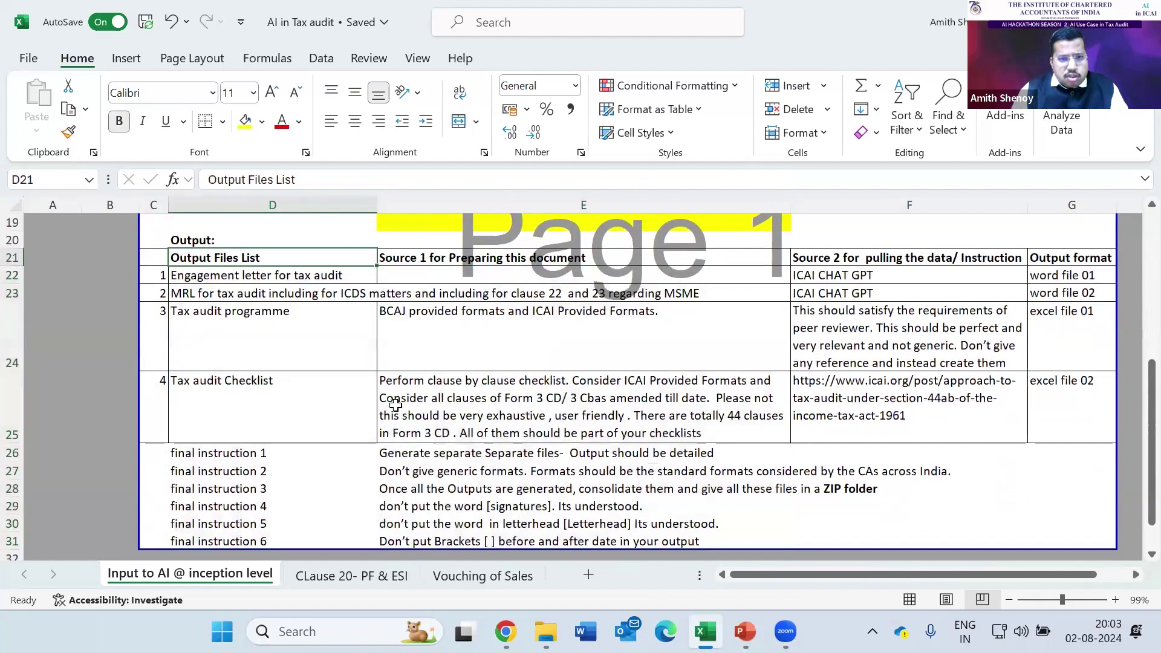
key(Right)
key(shift+Down)
key(shift+Down)
key(shift+Down)
key(shift+Down)
key(shift+Down)
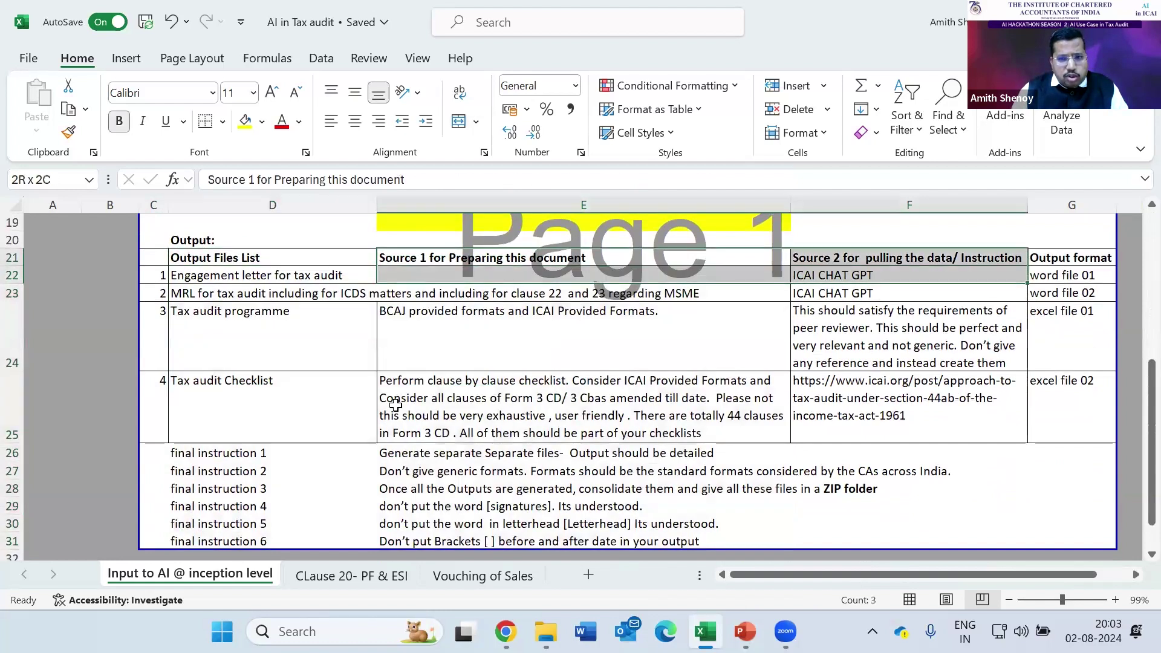
key(shift+Up)
key(shift+Up)
key(shift+Up)
key(shift+Up)
key(shift+Up)
key(Down)
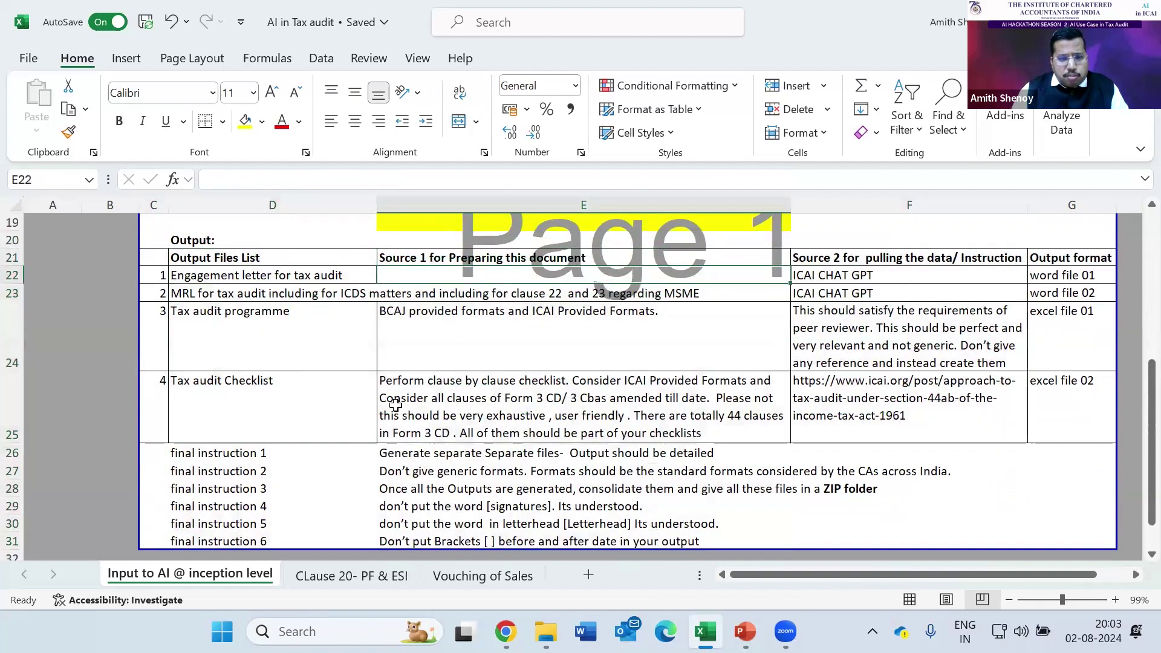
Review the output format specified for each of the four requested tax audit documents
key(Right)
key(Right)
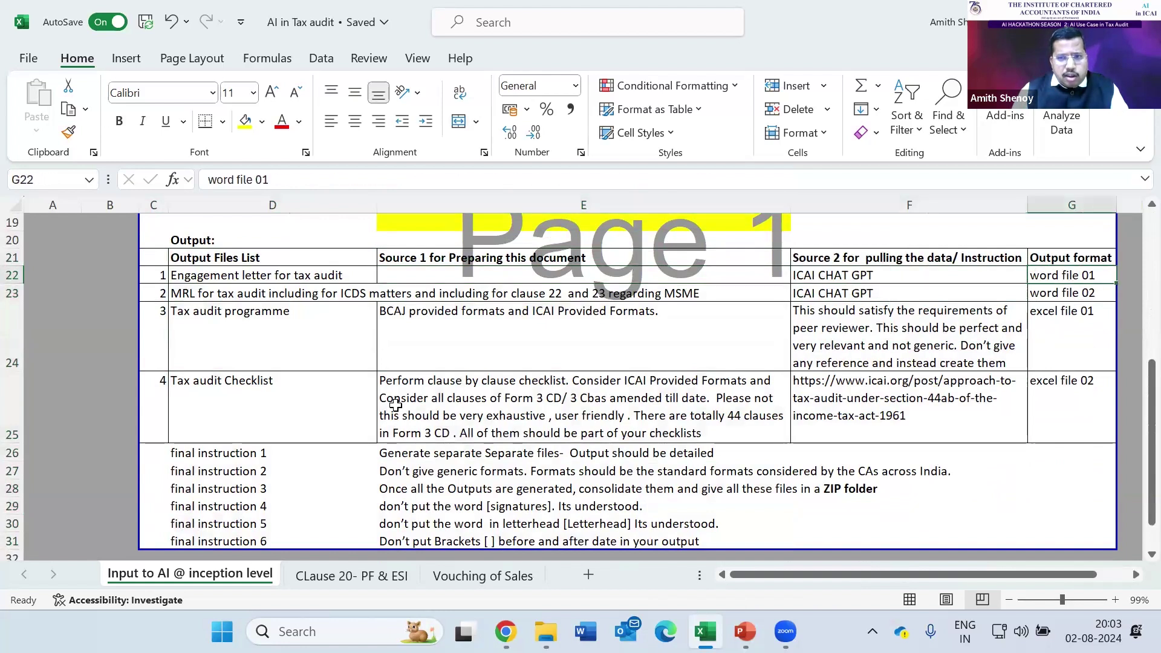
key(Up)
key(Down)
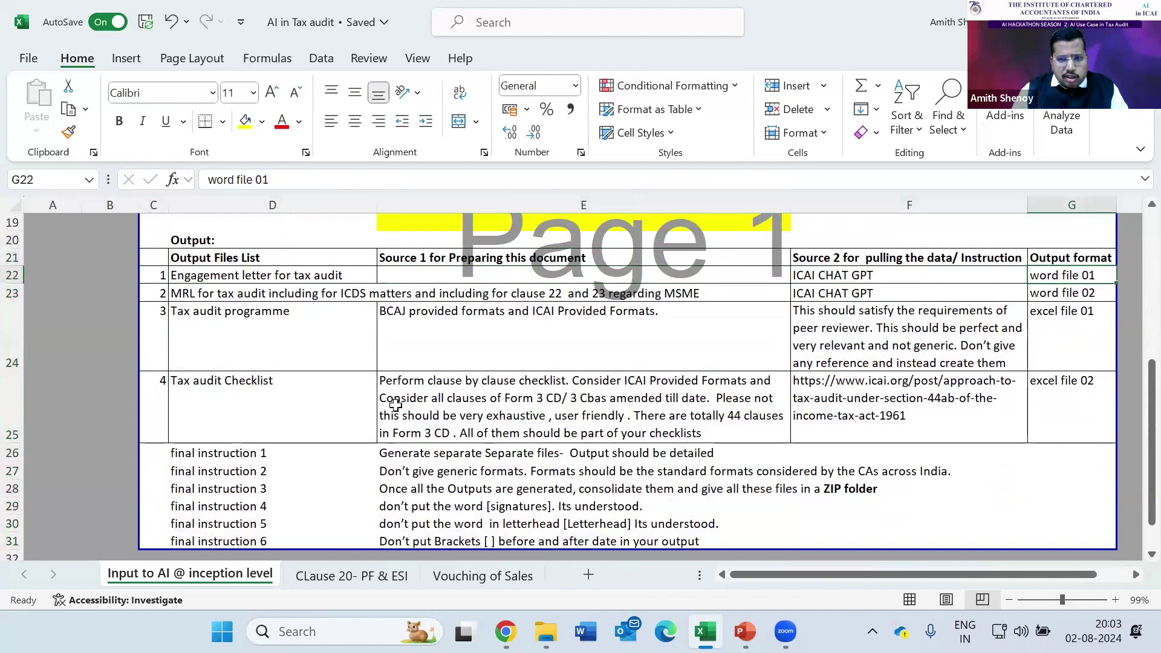
key(shift+Down)
key(shift+Down)
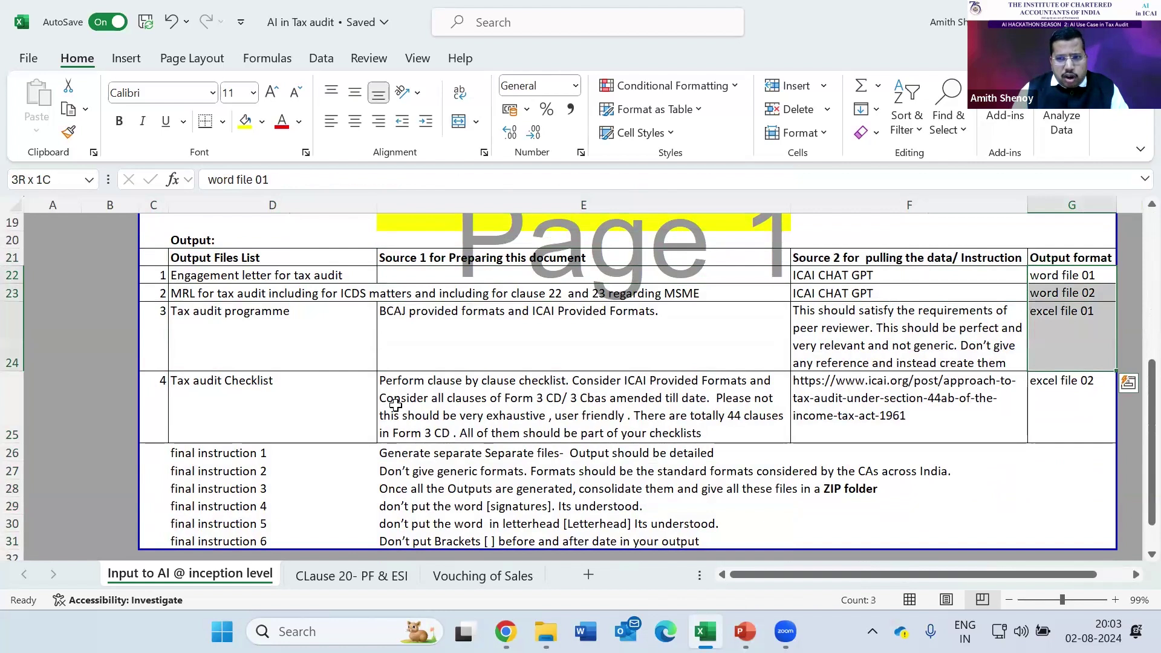
key(shift+Up)
key(shift+Up)
key(shift+Down)
key(shift+Left)
key(shift+Left)
key(shift+Left)
key(shift+Left)
key(shift+Right)
key(Left)
key(Right)
key(Down)
key(Down)
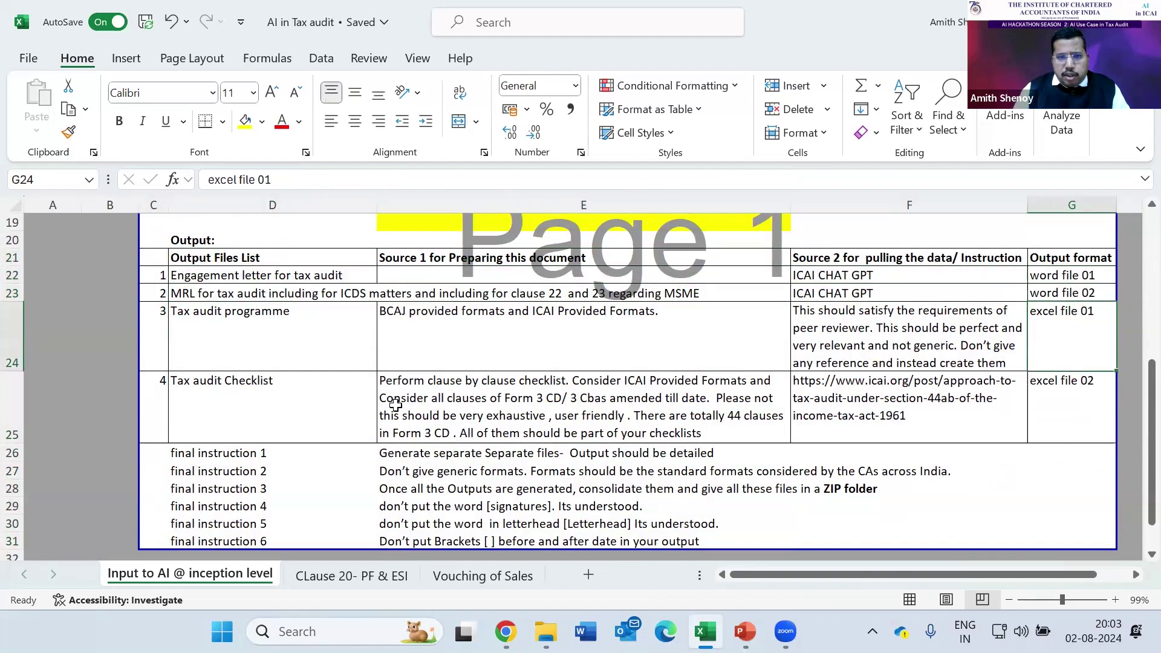
key(shift+Down)
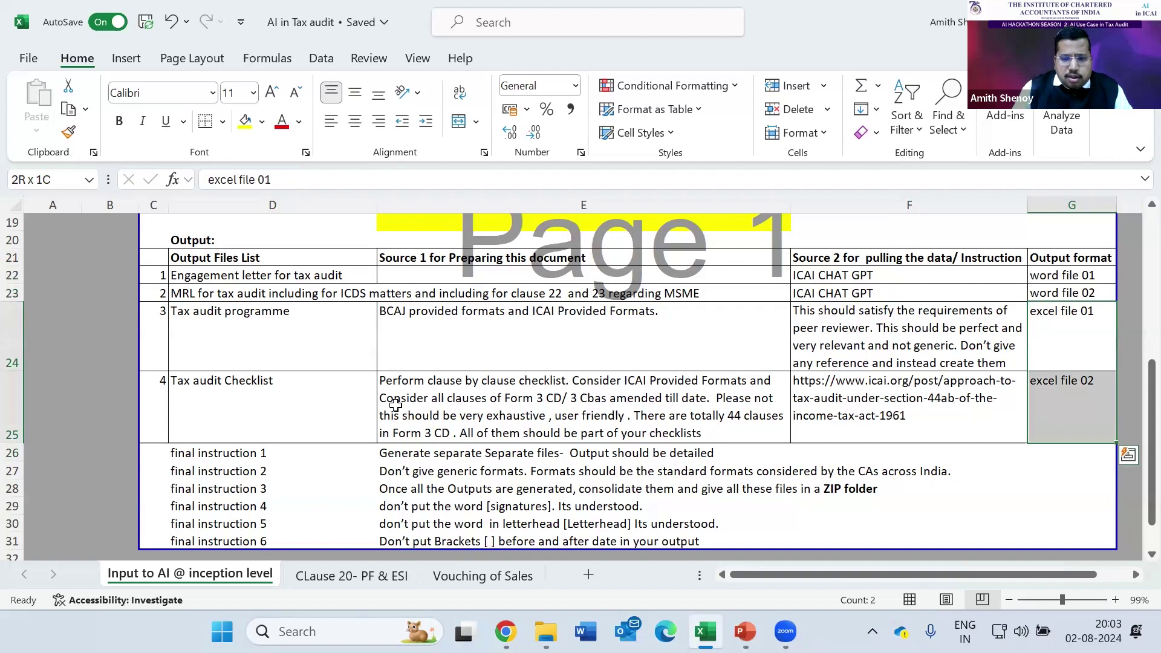
Review final instructions 1 to 6 below the output files list
key(Left)
key(Left)
key(Left)
key(Down)
key(Down)
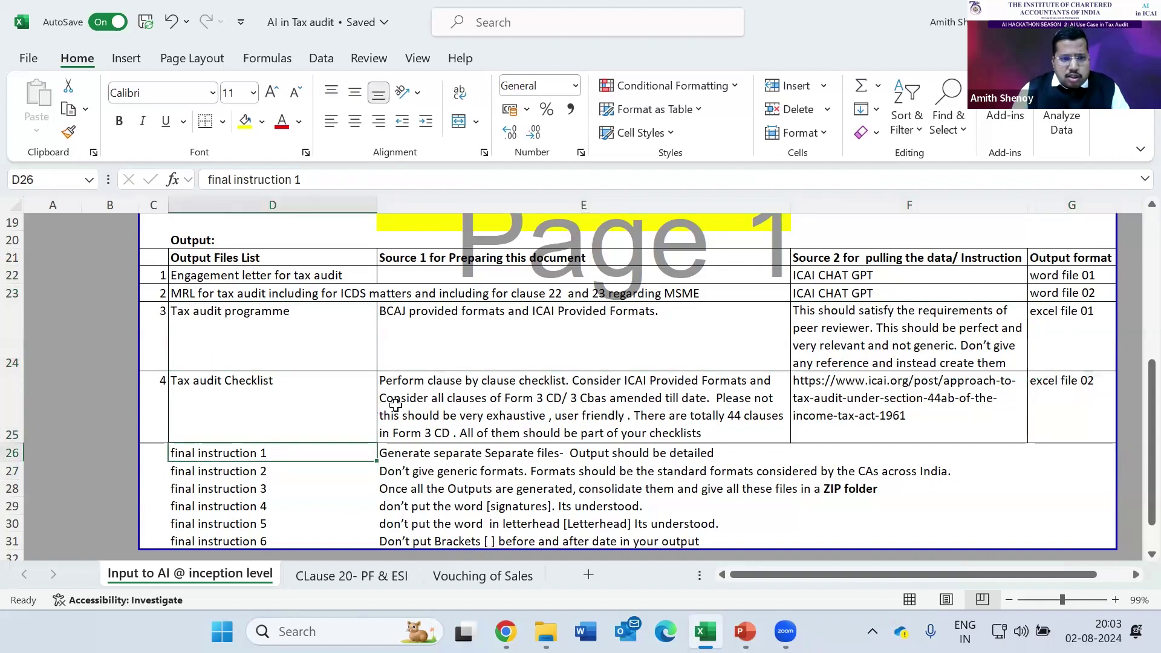
key(ctrl+shift+Down)
key(shift+Right)
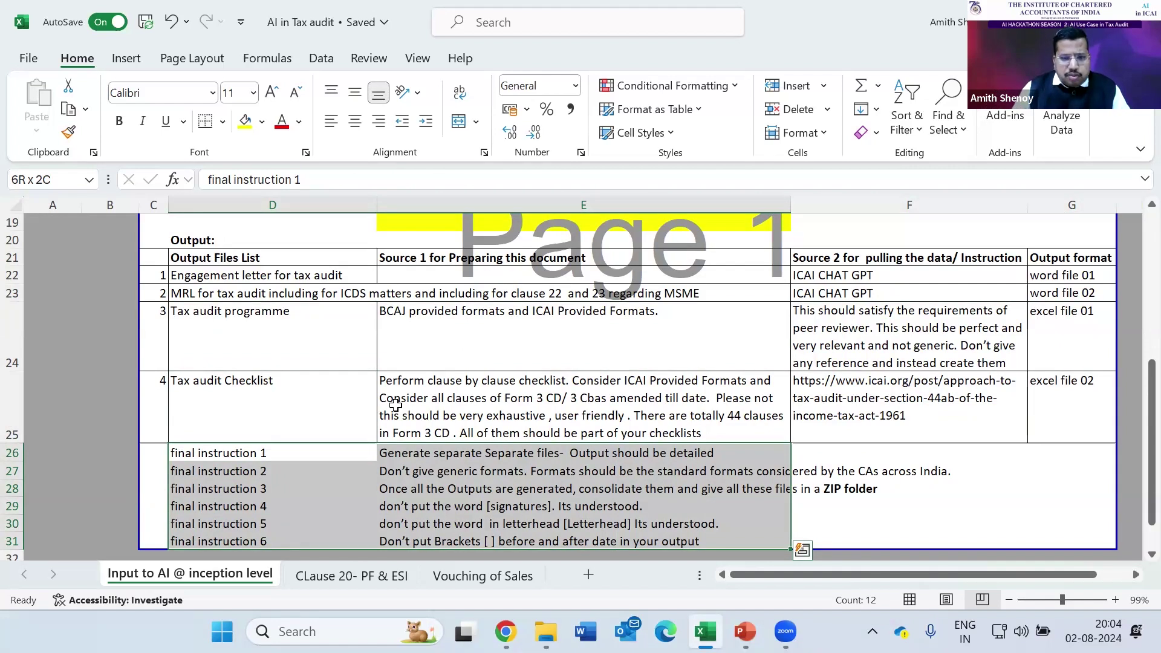
Copy the whole text of the introductory tax audit prompt in cell D1
key(ctrl+Up)
key(ctrl+Up)
key(ctrl+Up)
key(Down)
key(Up)
key(Up)
key(Up)
key(F2)
key(ctrl+shift+Left)
key(ctrl+shift+Left)
key(ctrl+shift+Left)
key(ctrl+shift+Left)
key(ctrl+shift+Left)
key(ctrl+shift+Left)
key(ctrl+shift+Left)
key(ctrl+shift+Left)
key(ctrl+shift+Left)
key(ctrl+shift+Left)
key(ctrl+shift+Left)
key(ctrl+shift+Left)
key(ctrl+shift+Left)
key(ctrl+shift+Left)
key(ctrl+shift+Left)
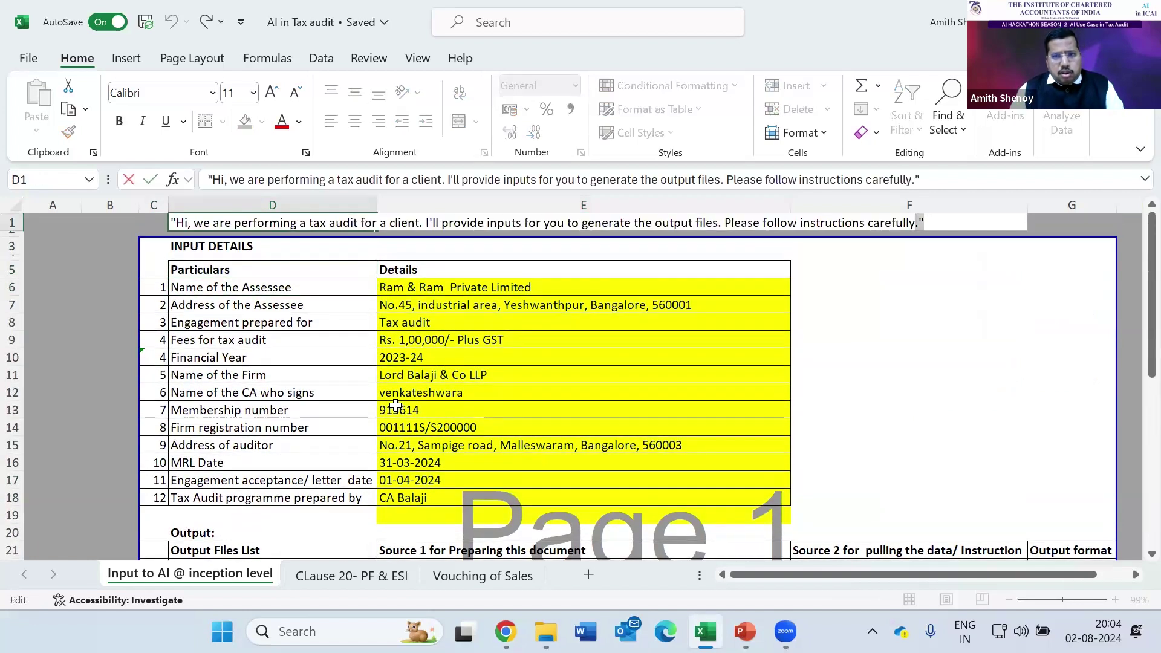
key(ctrl+shift+Left)
key(ctrl+shift+Left)
key(ctrl+shift+Left)
key(ctrl+shift+Left)
key(ctrl+shift+Left)
key(ctrl+shift+Left)
key(ctrl+shift+Left)
key(ctrl+shift+Left)
key(ctrl+shift+Left)
key(ctrl+shift+Left)
key(ctrl+shift+Left)
key(ctrl+shift+Left)
key(ctrl+shift+Left)
key(ctrl+shift+Left)
key(ctrl+c)
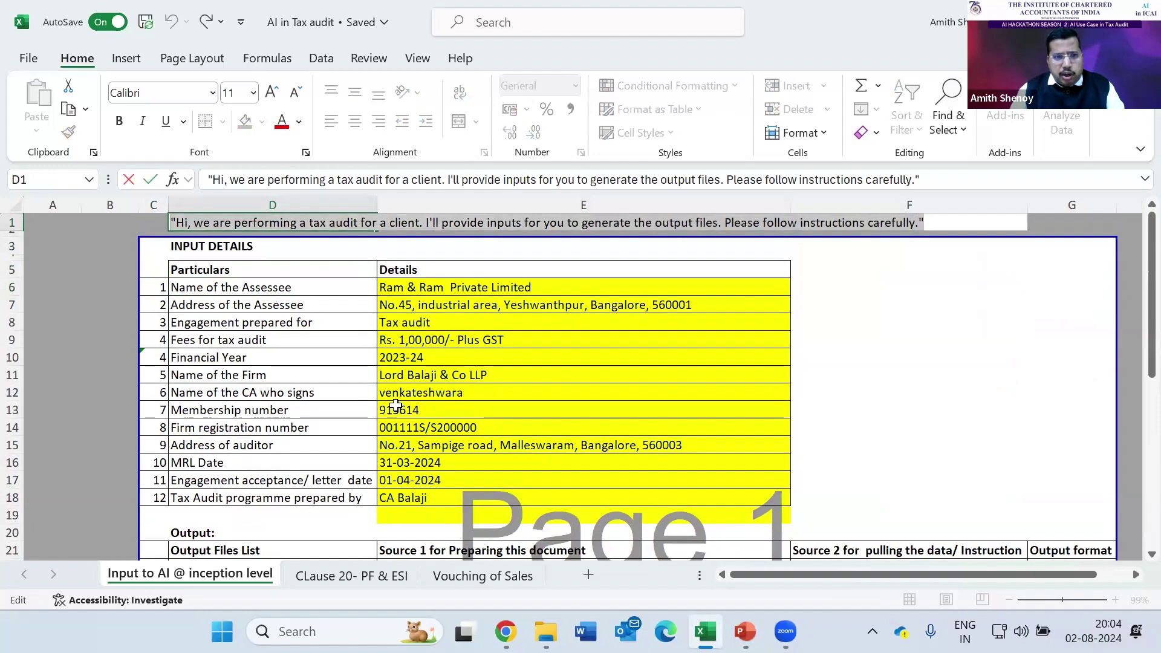
key(Return)
Switch to ChatGPT, paste the copied introductory prompt into the message and send it
key(alt+Tab)
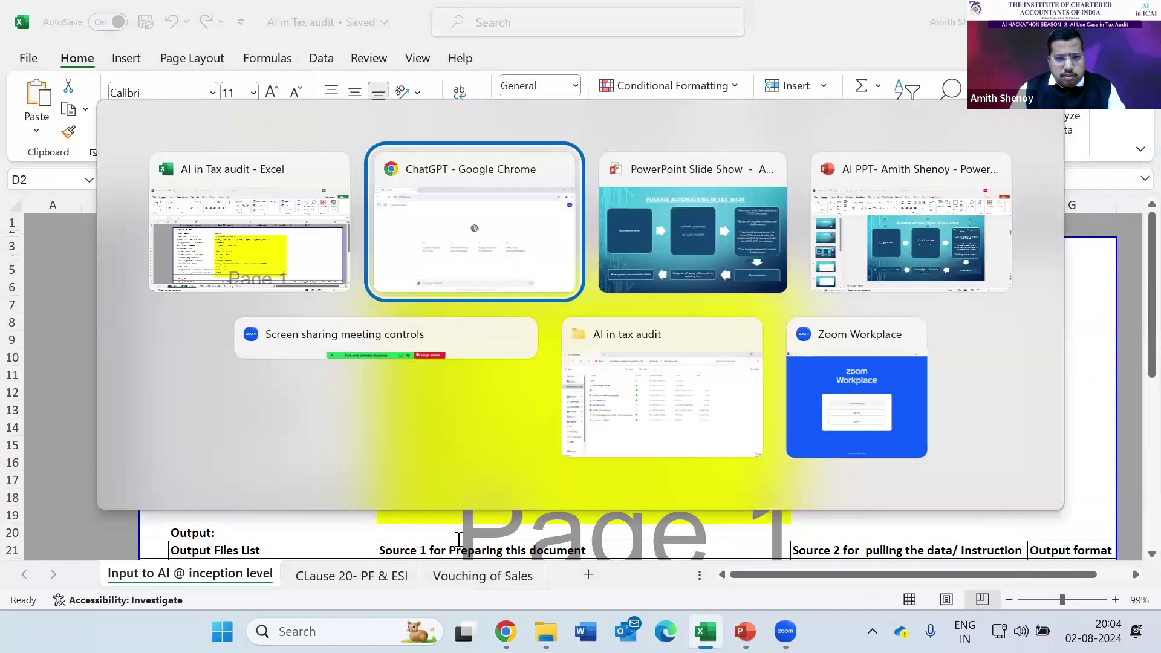
key(ctrl+v)
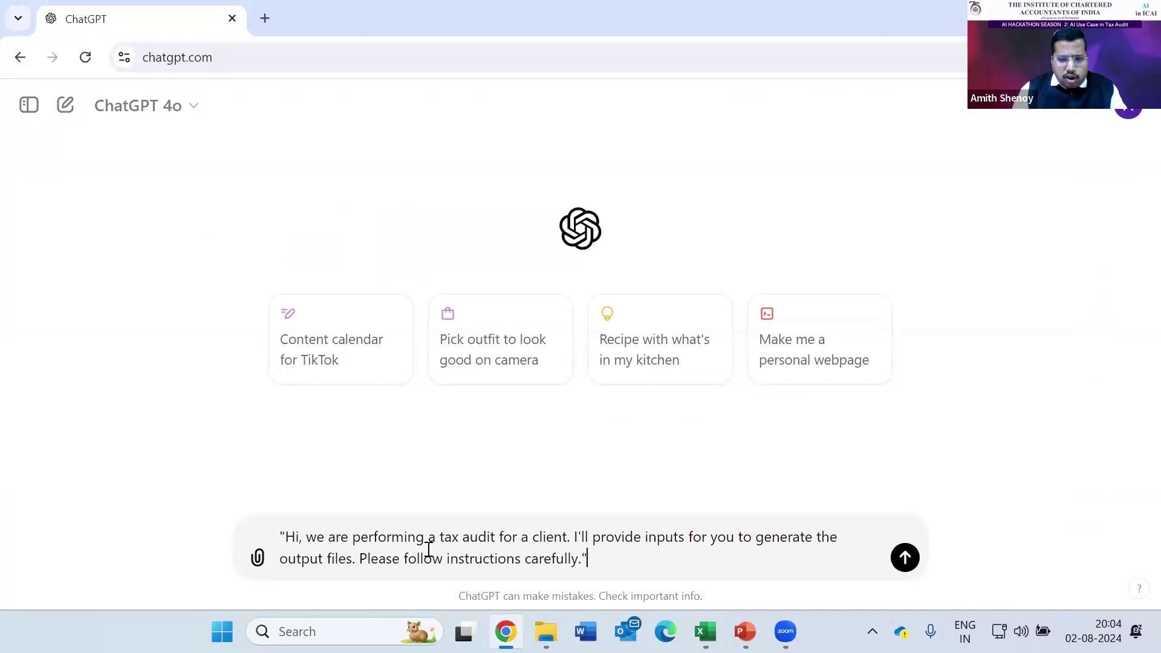
key(Return)
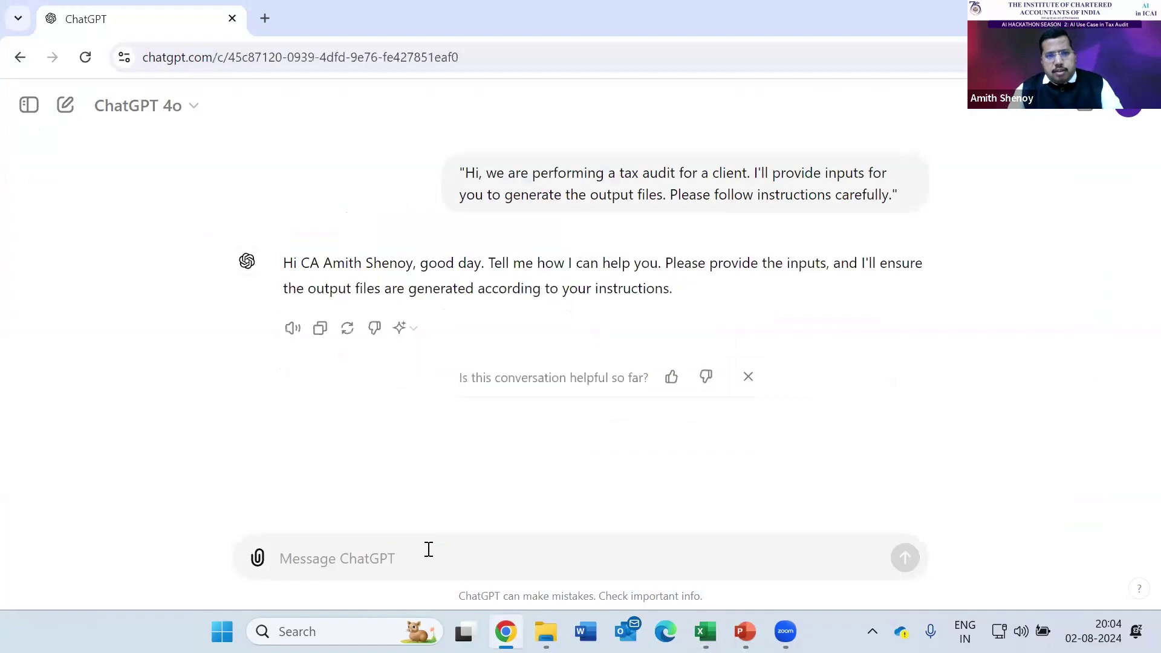
Switch to the Excel workbook and copy the whole block from INPUT DETAILS through final instruction 6 on the "Input to AI @ inception level" sheet
key(alt+Tab)
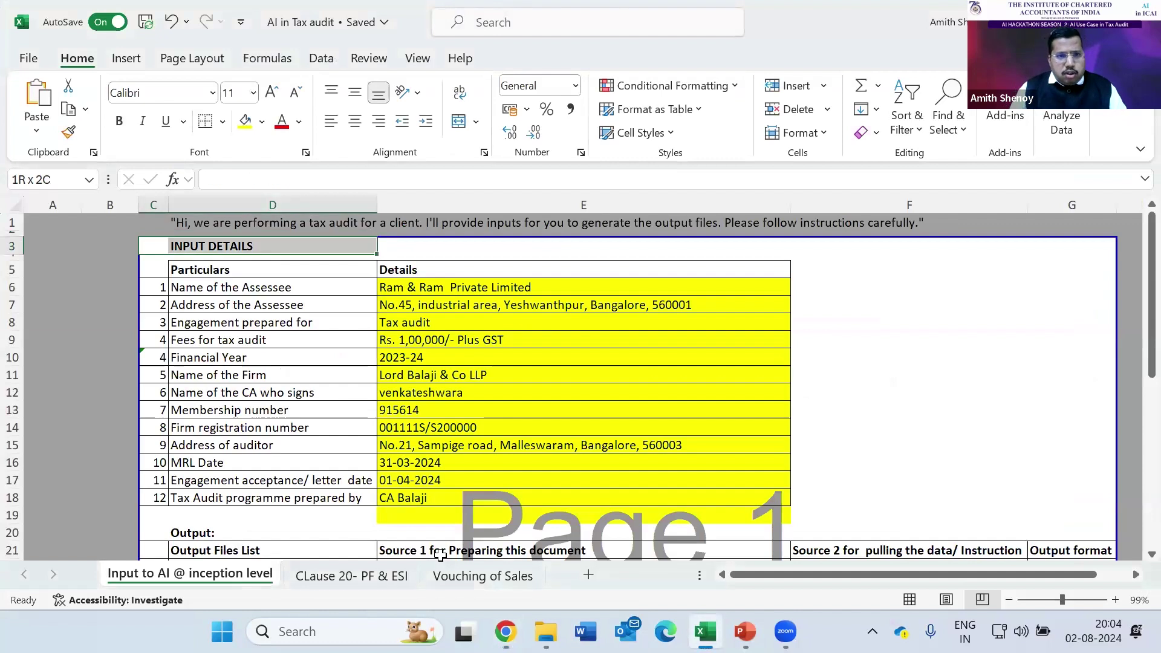
key(shift+Right)
key(shift+Right)
key(shift+Right)
key(shift+Down)
key(shift+Down)
key(shift+Down)
key(shift+Down)
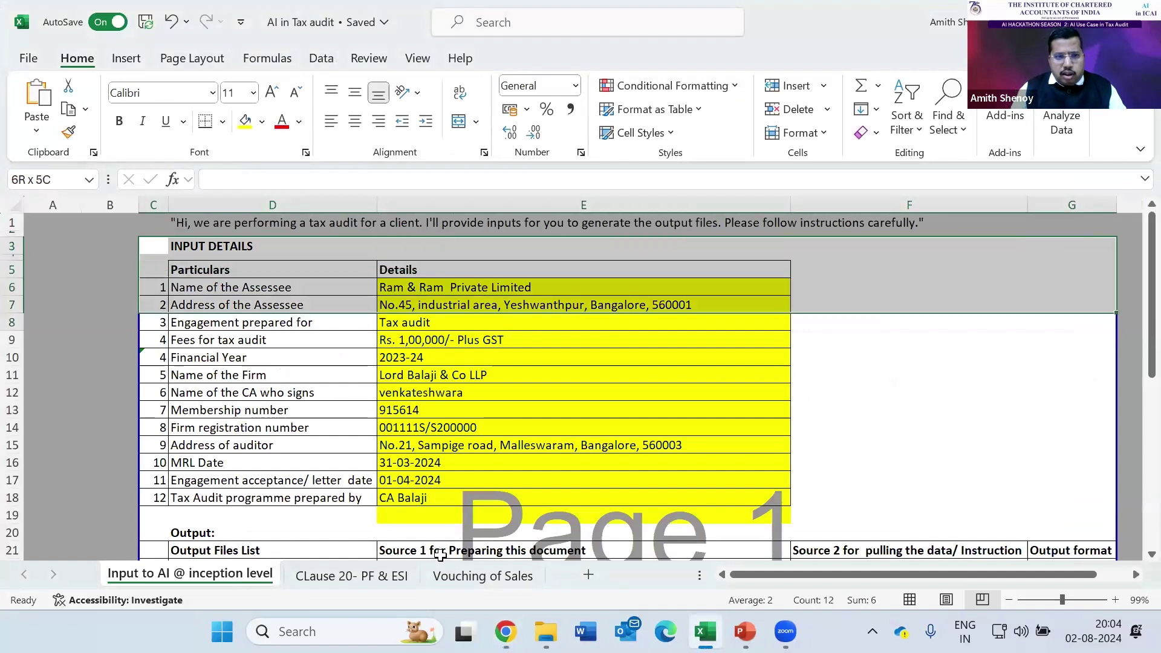
key(shift+Down)
key(shift+Down)
key(shift+Down)
key(shift+Down)
key(shift+Down)
key(shift+Down)
key(shift+Down)
key(shift+Down)
key(shift+Down)
key(shift+Down)
key(shift+Down)
key(shift+Down)
key(shift+Down)
key(shift+Down)
key(shift+Down)
key(shift+Down)
key(shift+Down)
key(shift+Down)
key(shift+Down)
key(shift+Down)
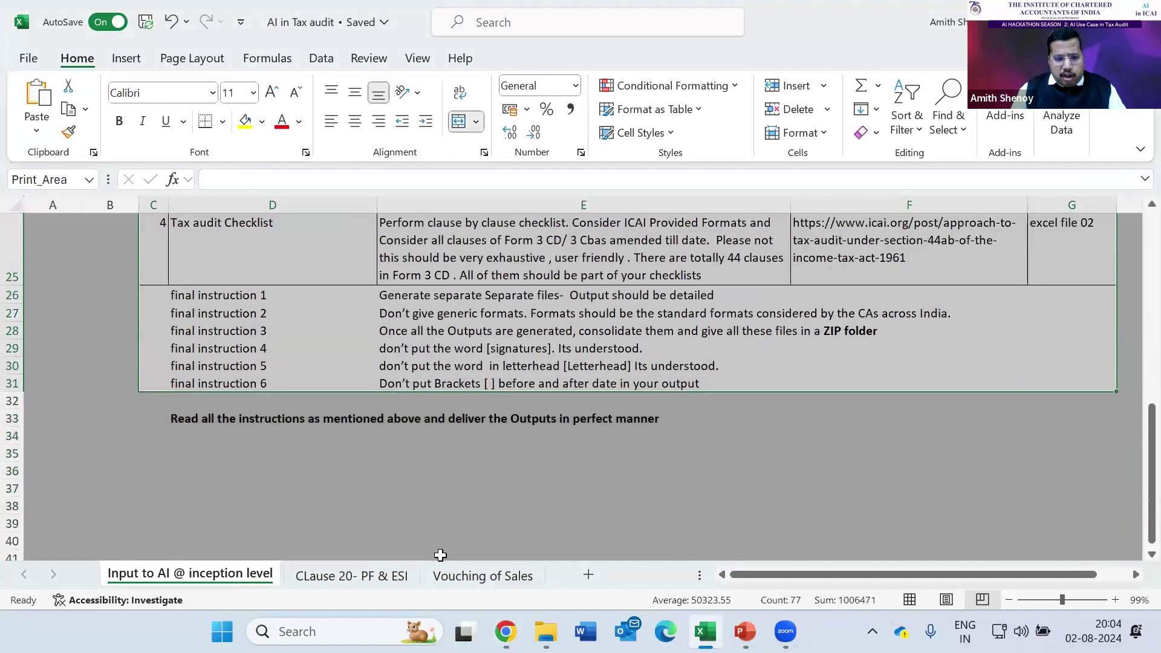
key(ctrl+c)
Switch to ChatGPT, paste the copied input details and instructions into the message and send it
key(alt+Tab)
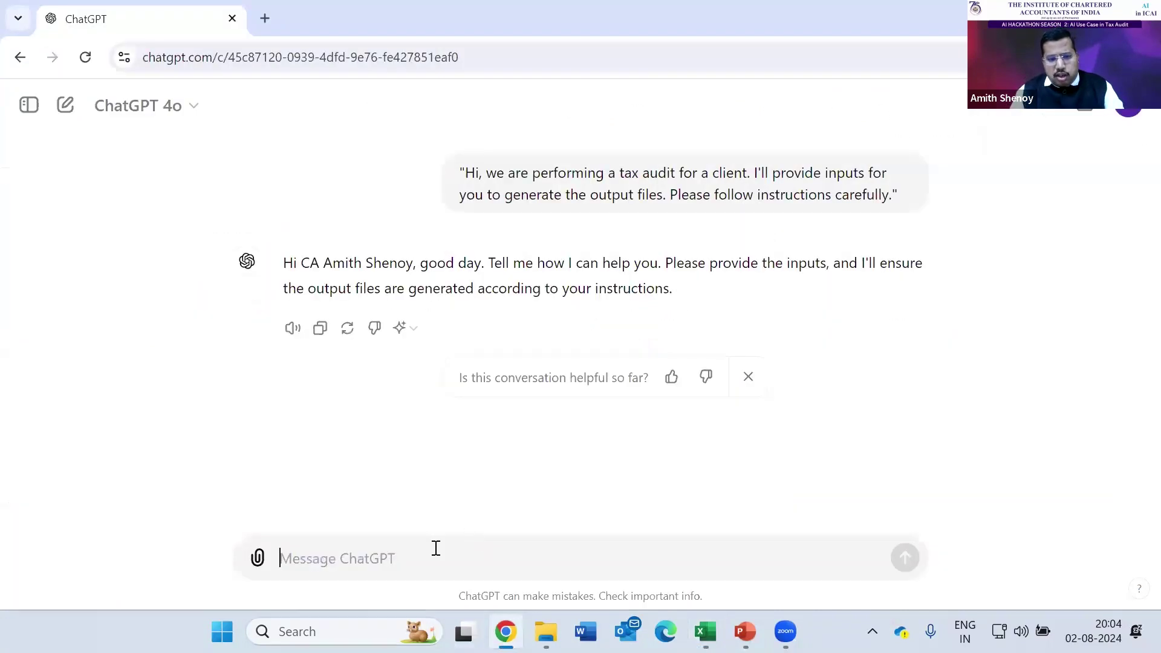
key(ctrl+v)
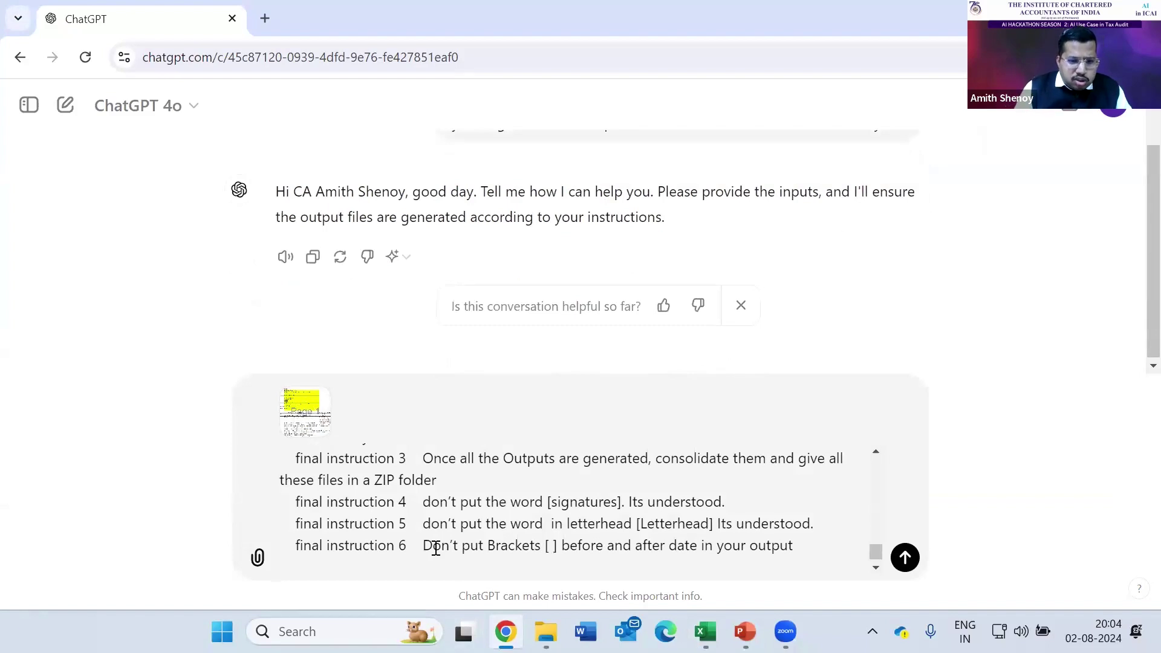
click(258, 558)
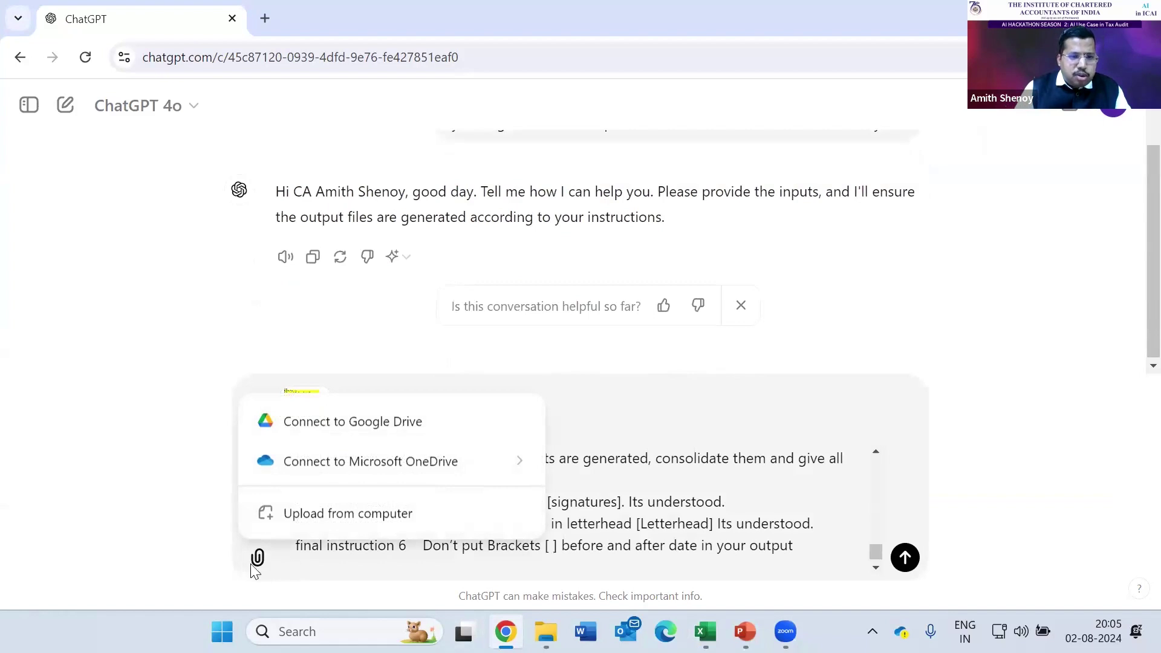
click(819, 544)
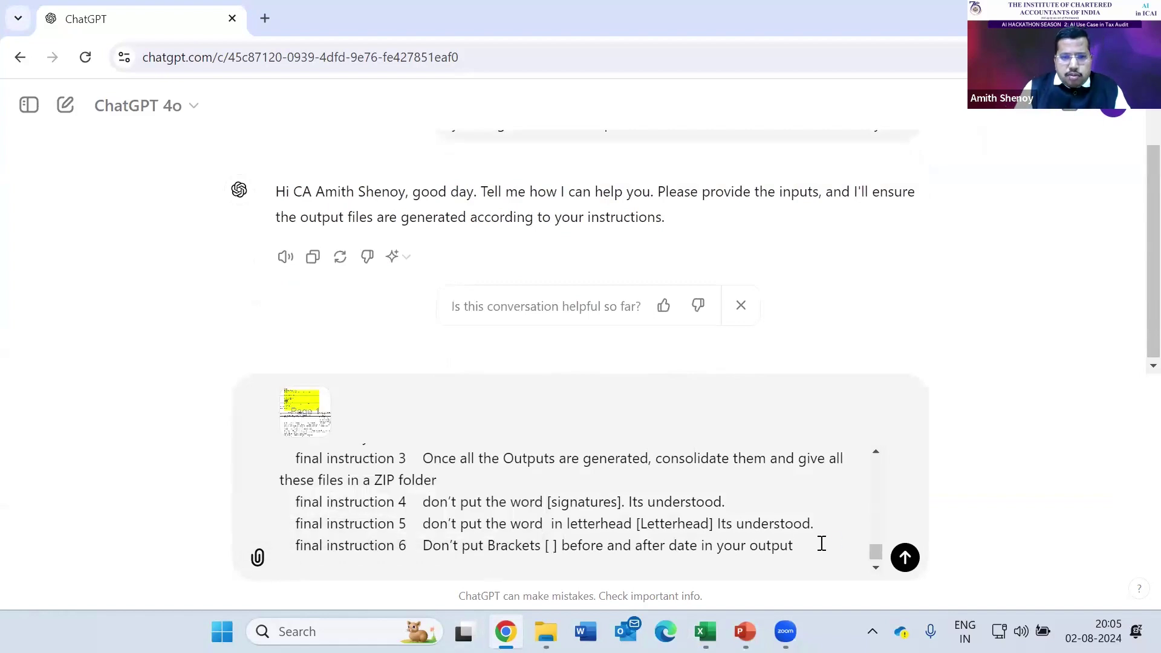
click(907, 559)
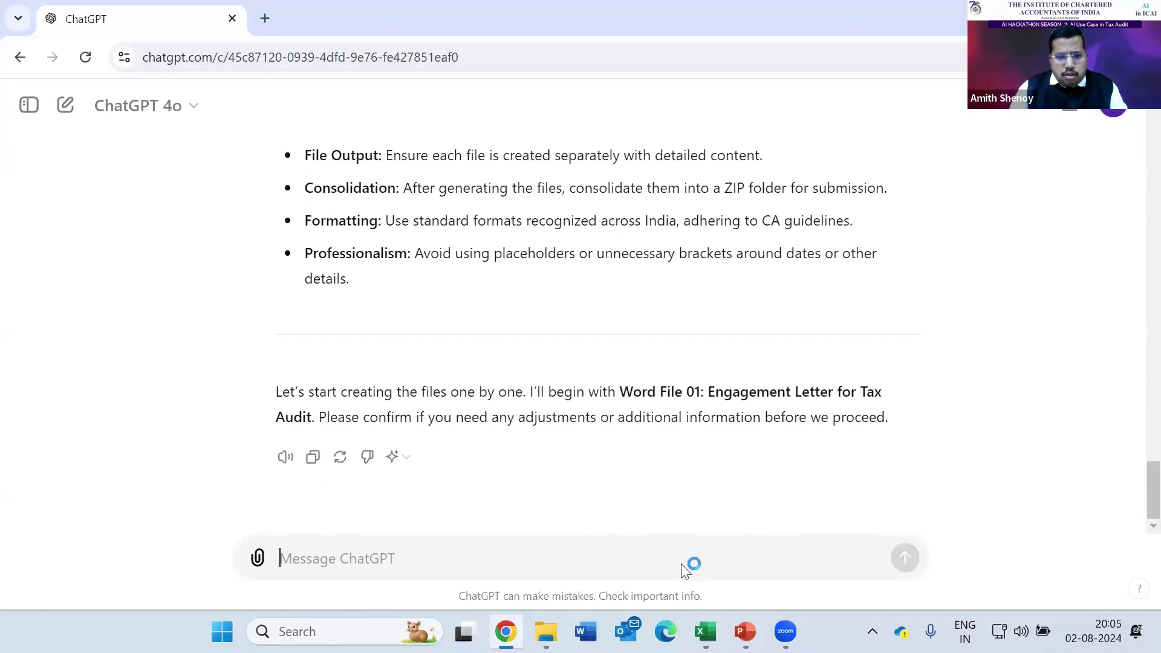
Reply "ya go ahead and generate please" and download the generated Engagement Letter for Tax Audit
text(ya go ahead and generate please)
key(Return)
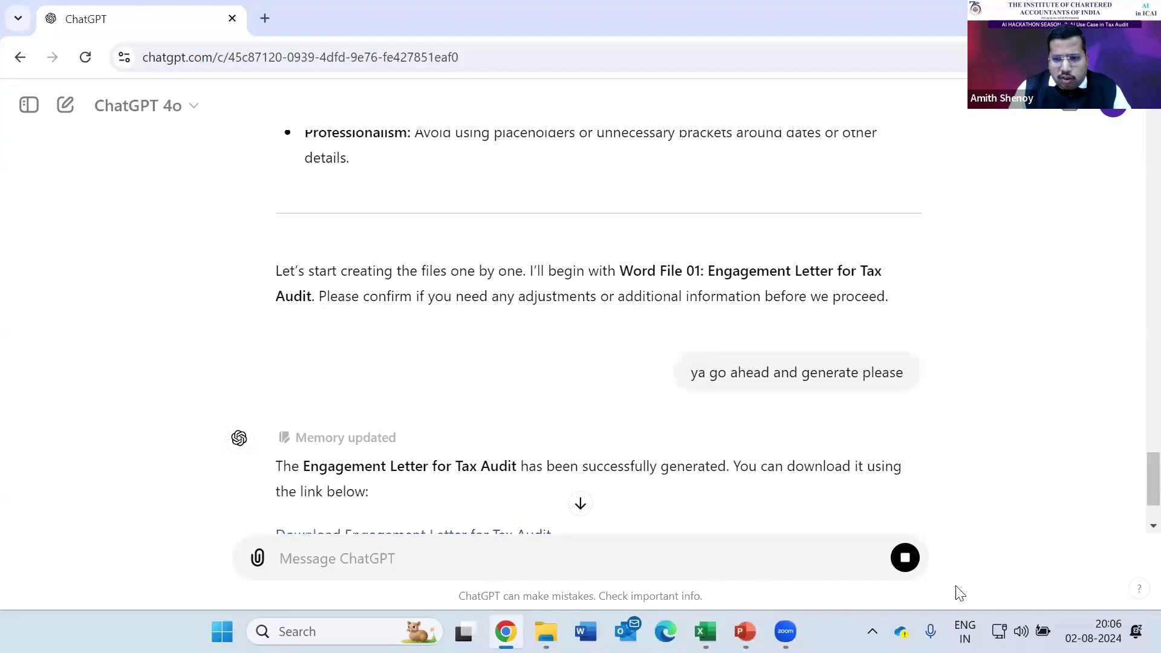
scroll(1136, 529, down, 3)
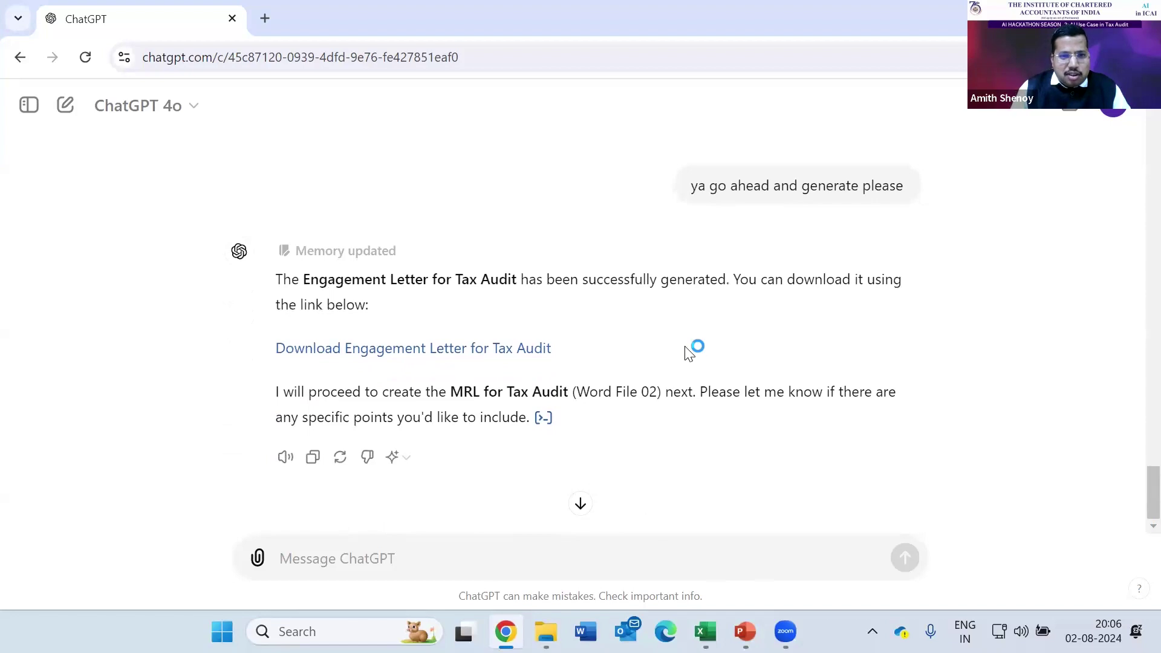
click(469, 350)
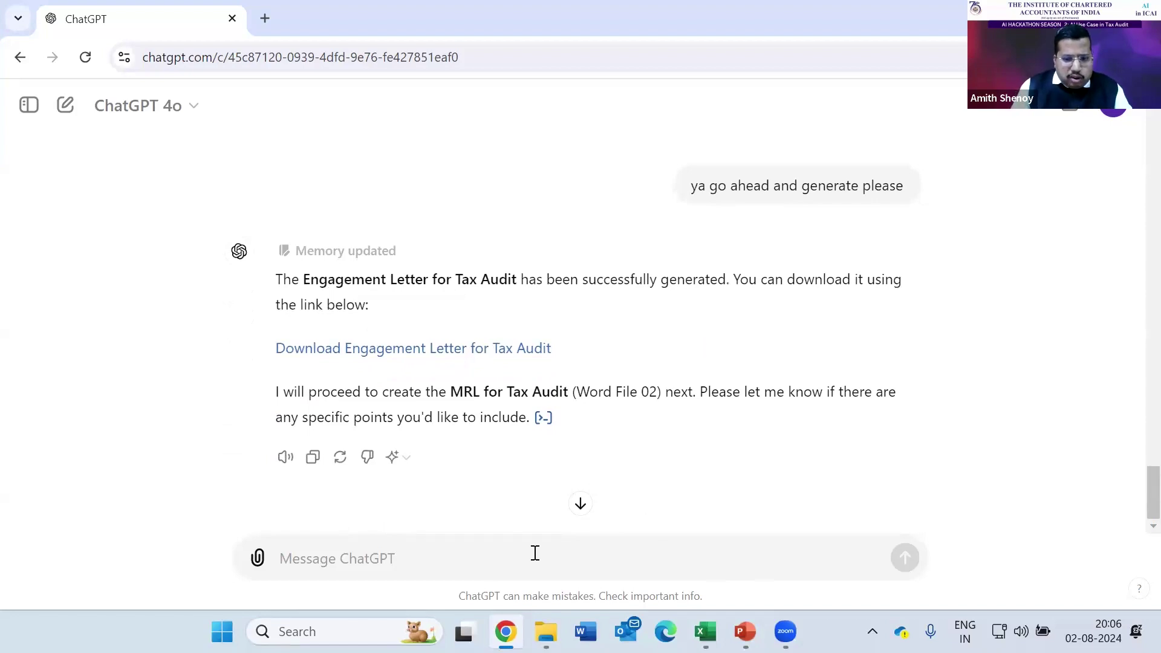
Ask ChatGPT "where is MRL ?" and read the Management Representation Letter draft as it is written
text(where is )
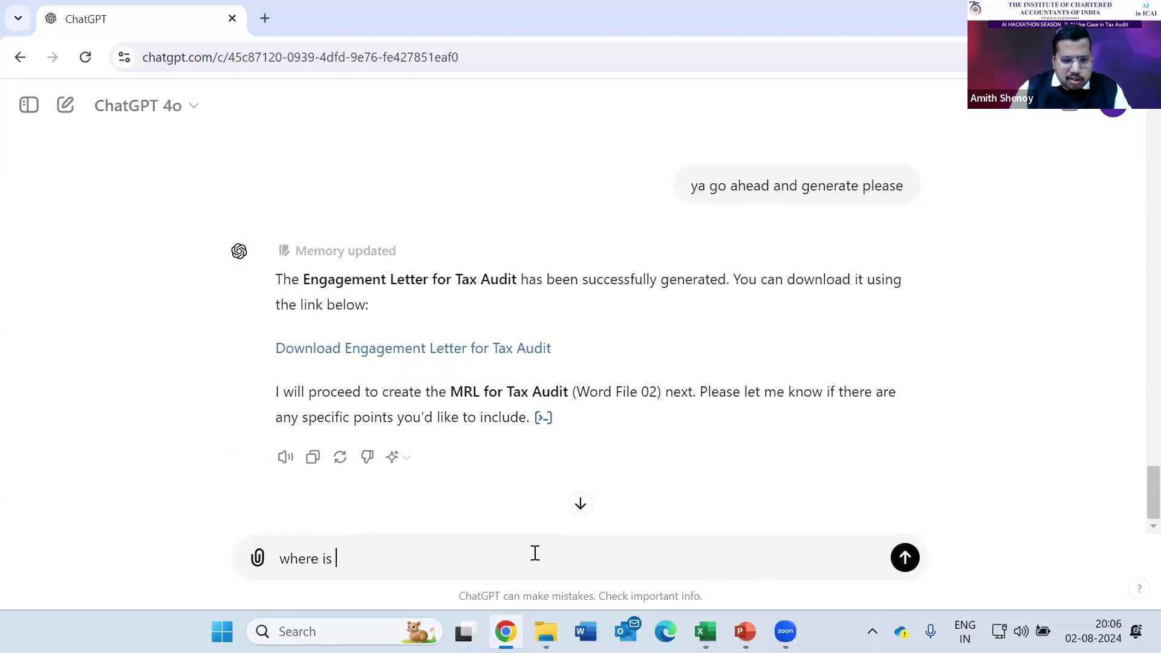
text(MRL and)
key(BackSpace)
key(BackSpace)
key(BackSpace)
text(?)
key(Return)
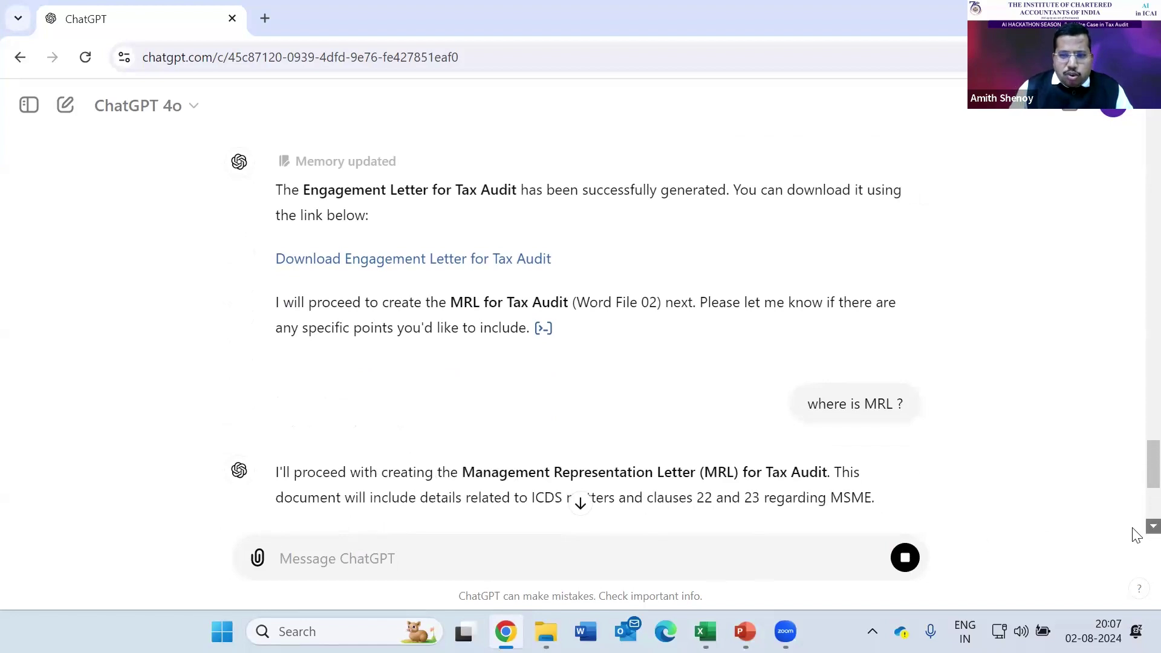
scroll(1135, 534, down, 4)
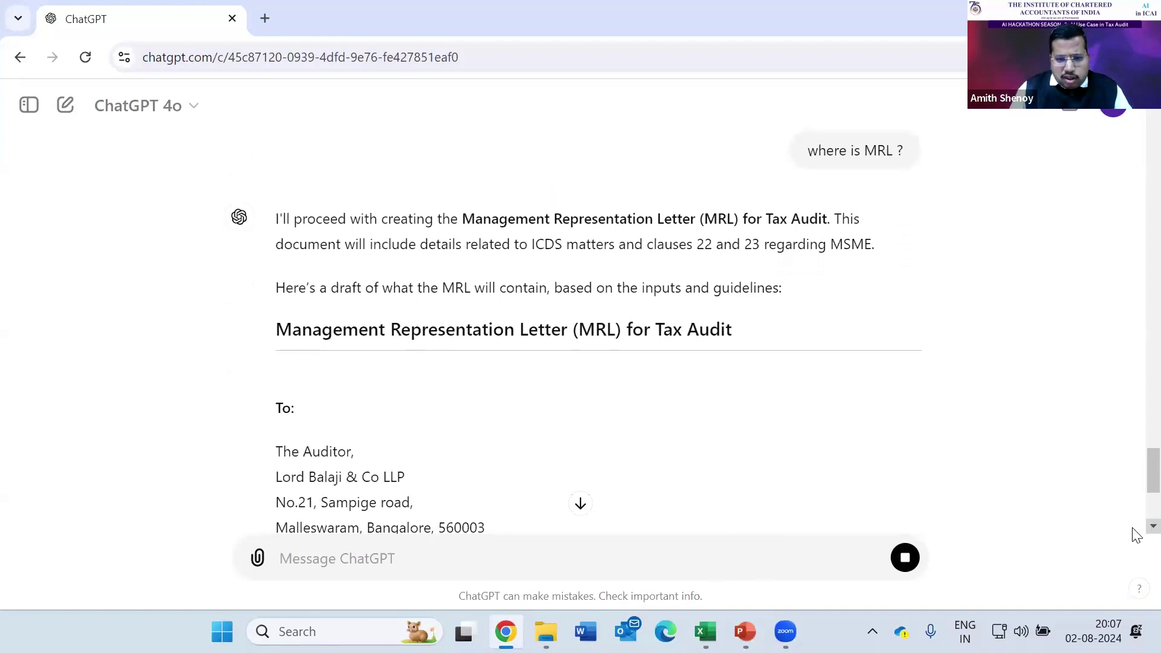
scroll(1136, 535, down, 4)
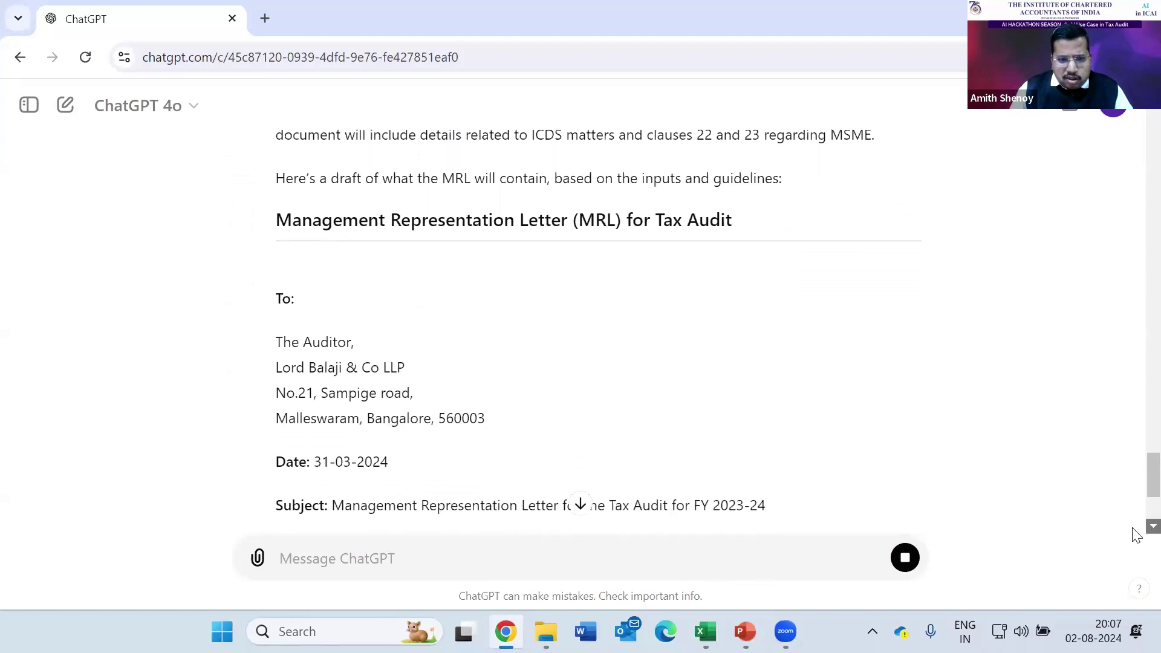
scroll(1136, 535, down, 2)
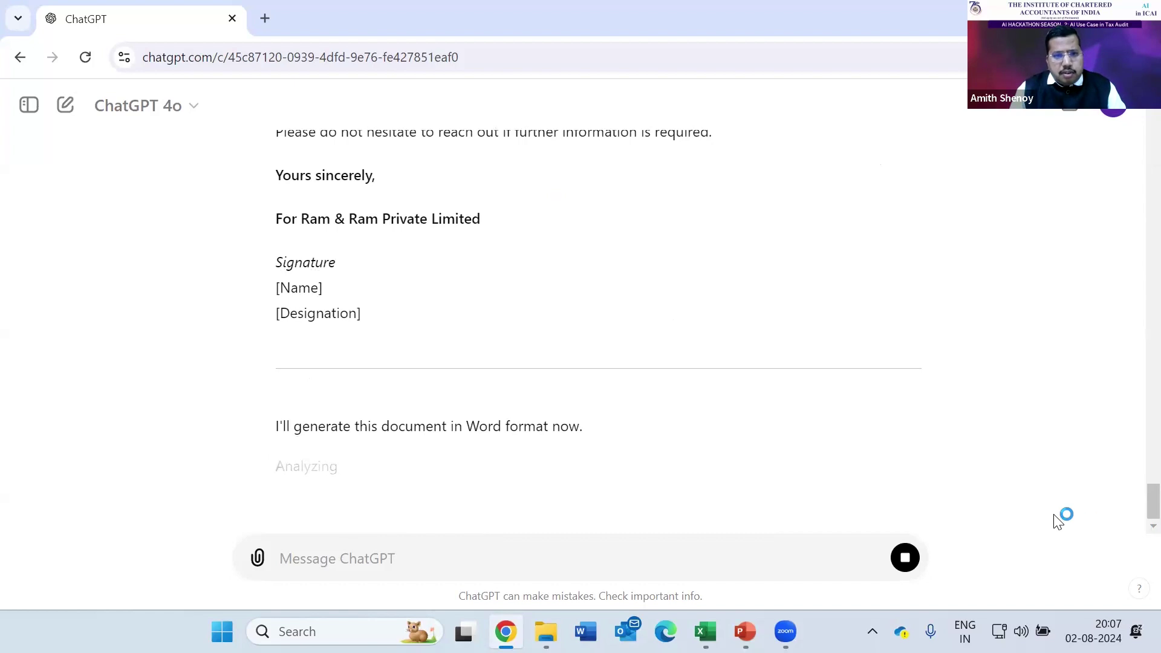
Switch to Excel and copy the employee contribution table, SL No. to Delay in Days, from the "CLause 20- PF & ESI" sheet
key(alt+Tab)
scroll(534, 407, up, 5)
scroll(536, 409, up, 4)
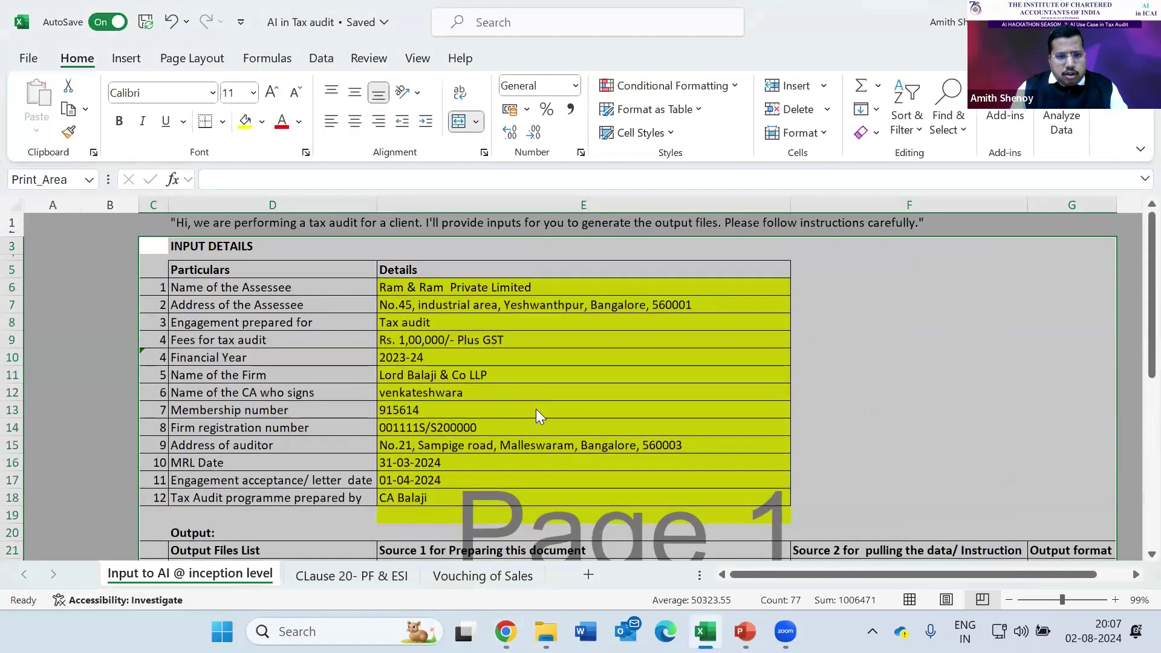
key(alt+Tab)
key(alt+Tab)
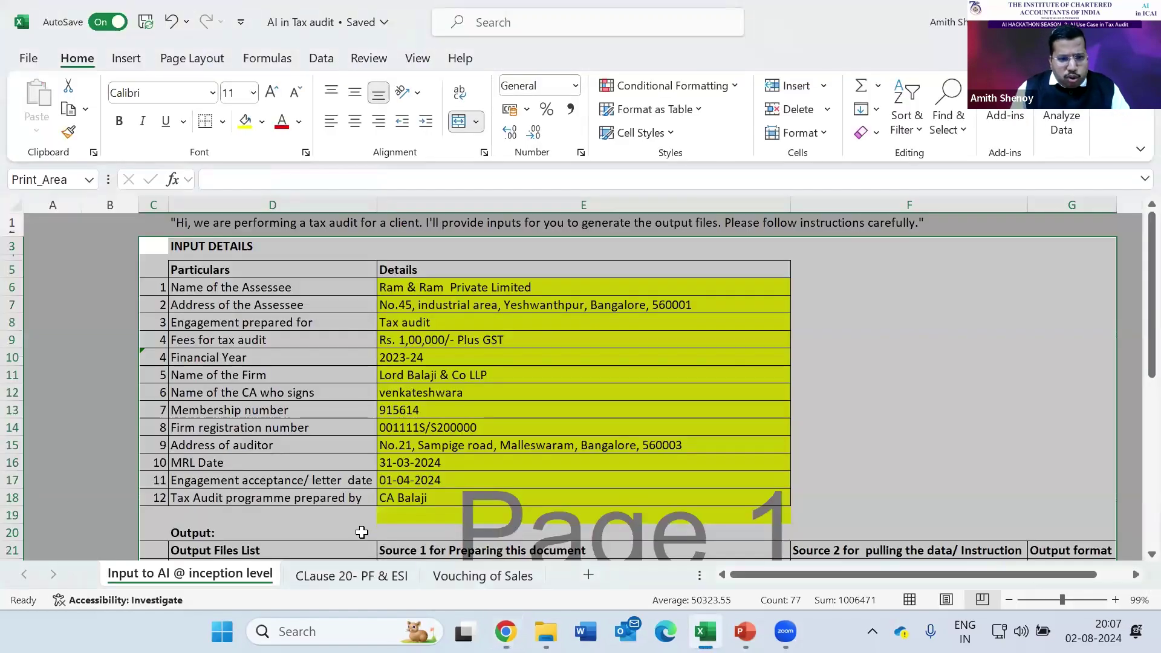
click(373, 579)
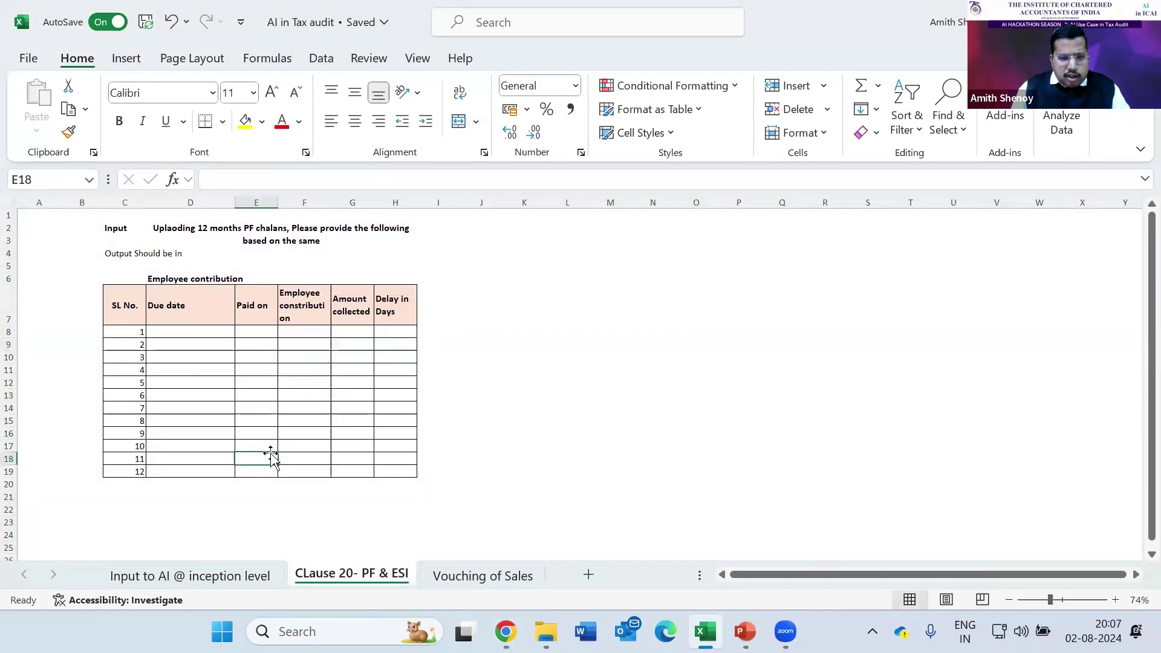
key(ctrl+shift+Up)
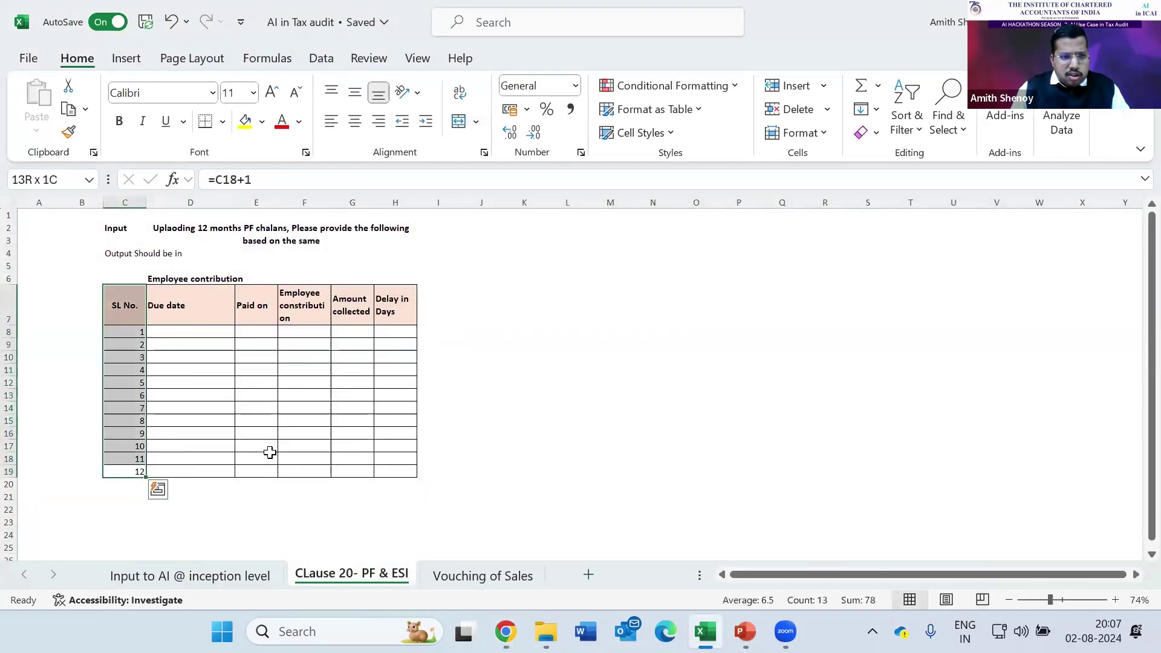
key(shift+Right)
key(shift+Right)
key(shift+Right)
key(shift+Right)
key(shift+Right)
key(ctrl+c)
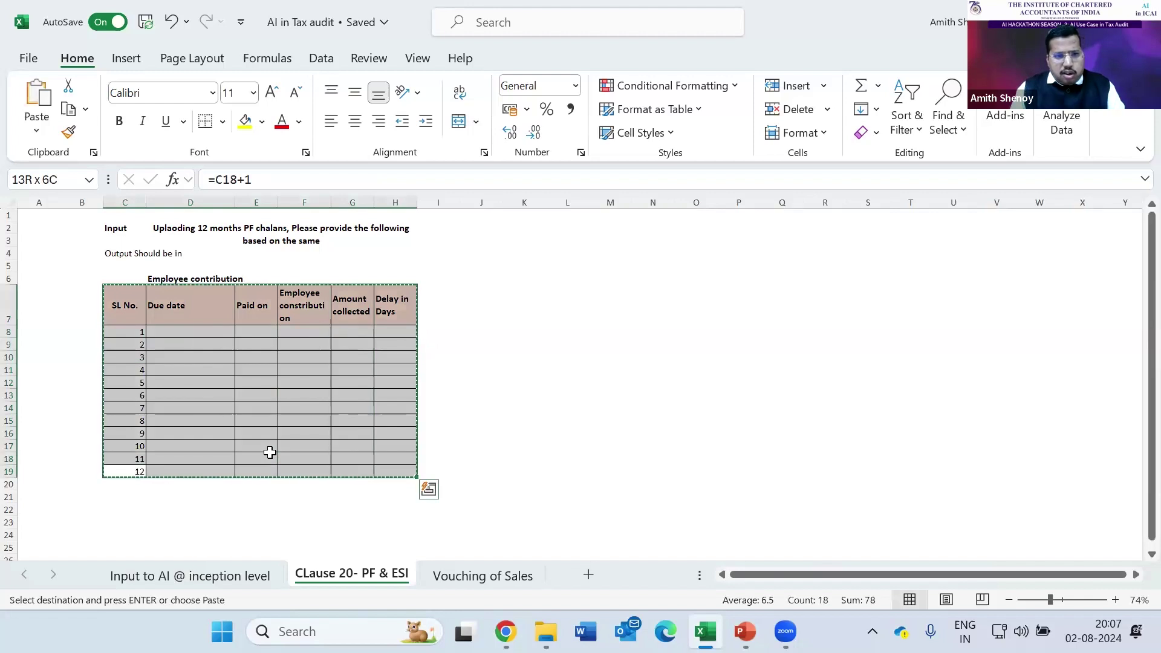
Switch to ChatGPT to view the file upload options for a message, close them and return to Excel
key(alt+Tab)
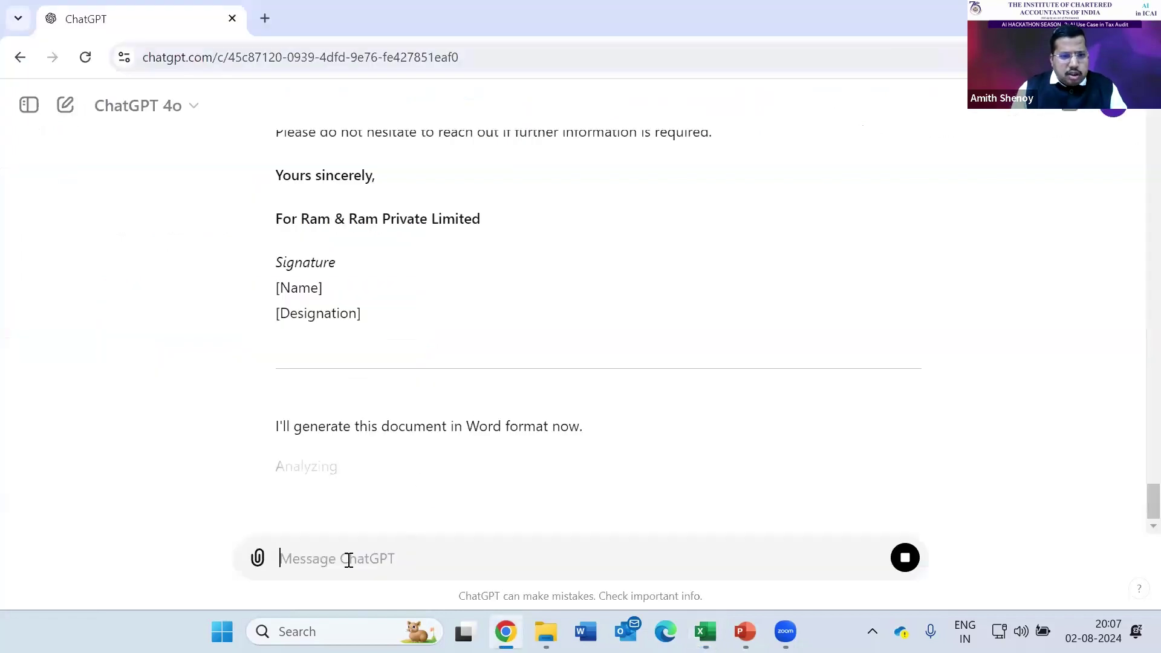
click(257, 557)
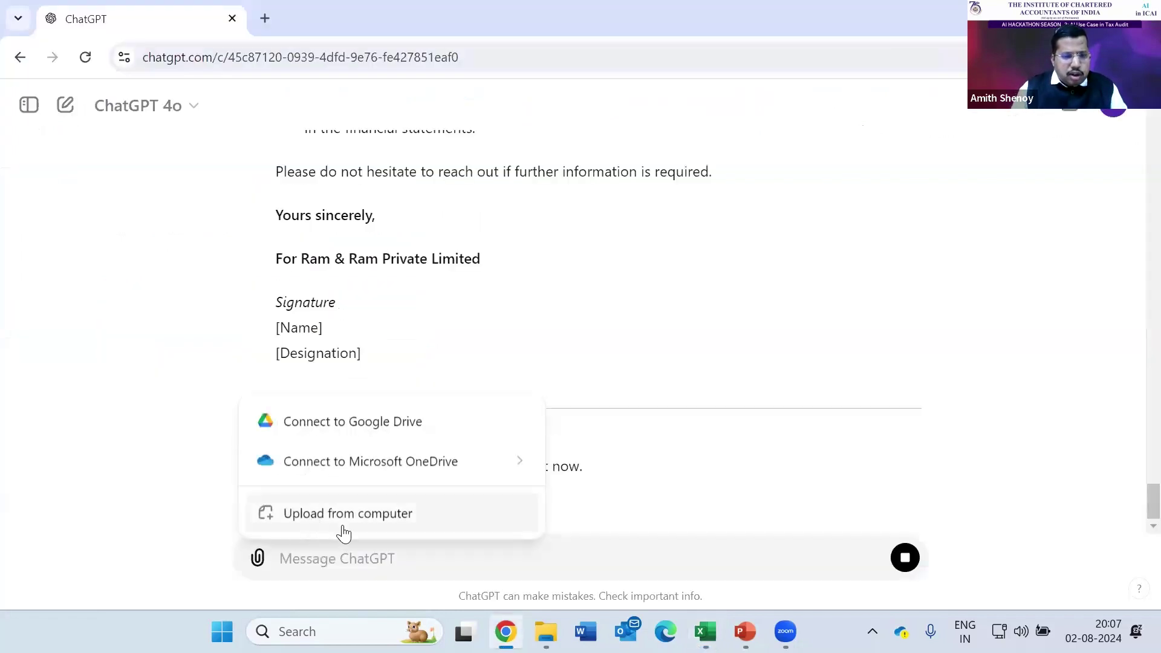
click(384, 548)
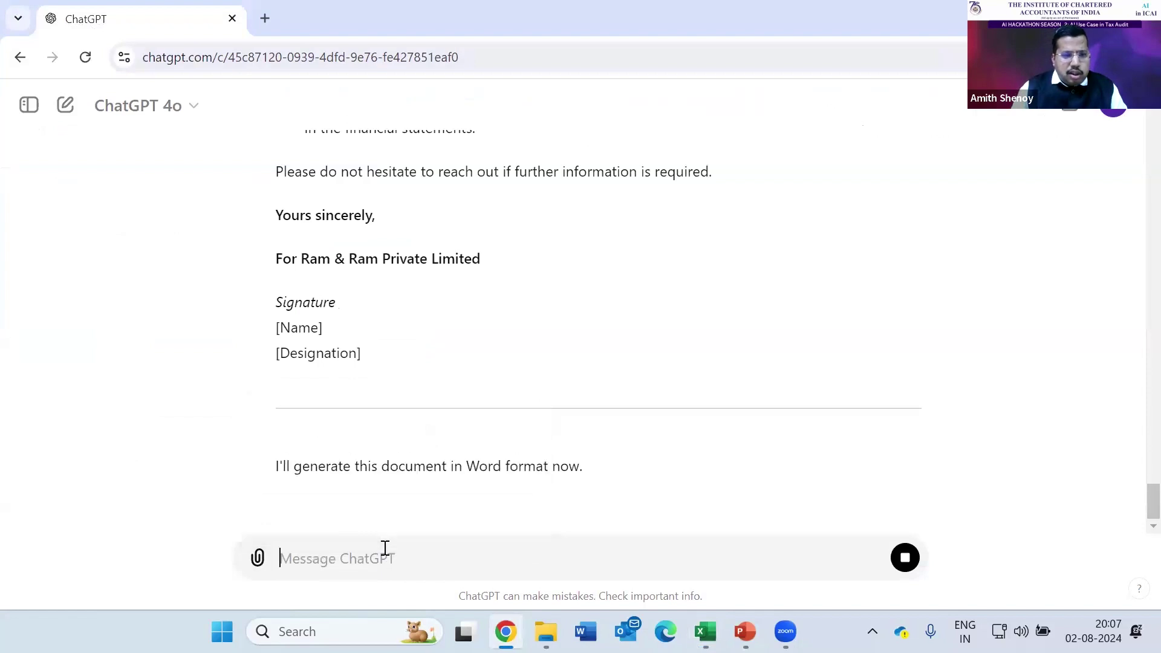
key(alt+Tab)
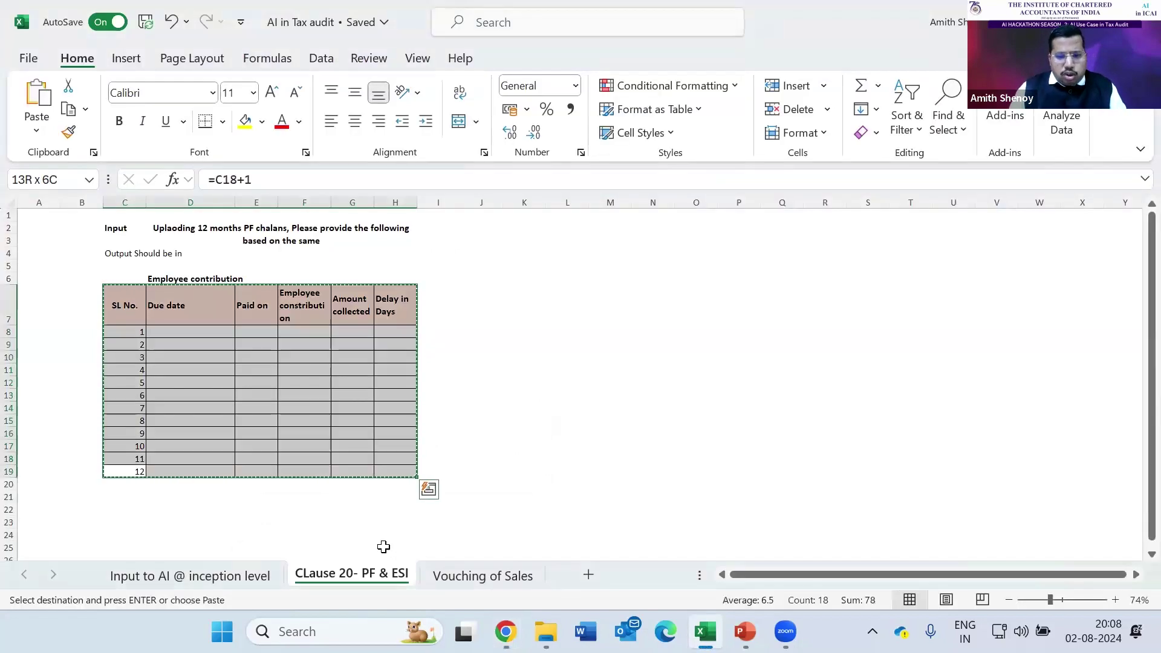
Cancel the pending copy and select the SL No. column of the employee contribution table
key(Left)
key(Right)
key(Escape)
key(ctrl+shift+Up)
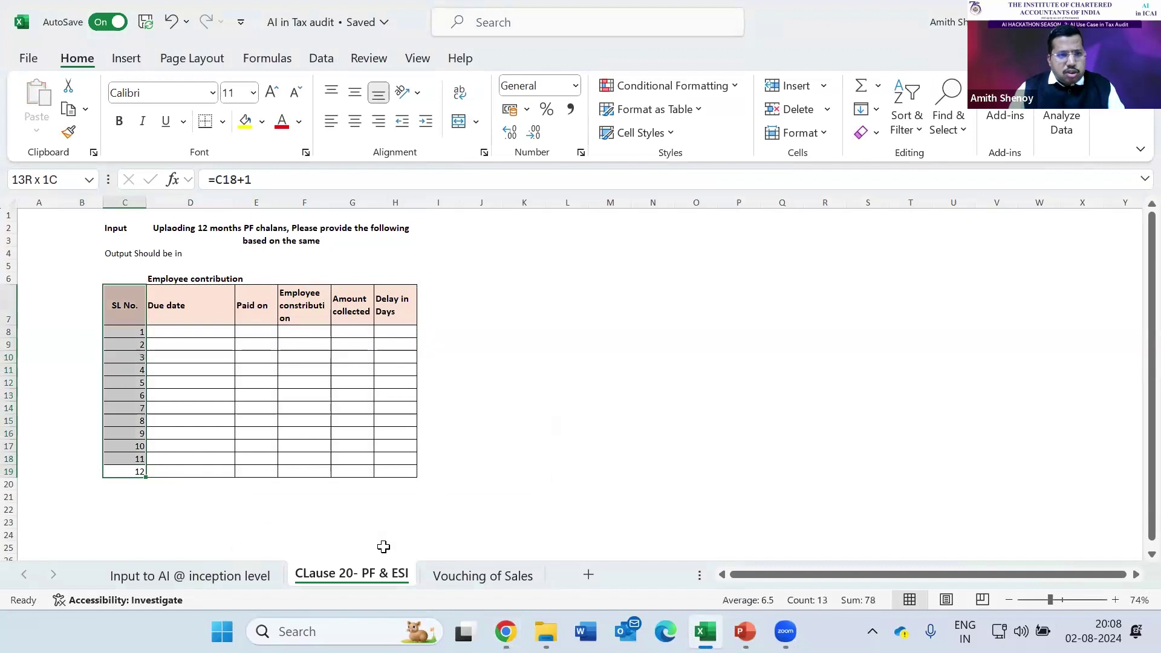
key(ctrl+shift+Right)
key(shift+BackSpace)
key(ctrl+shift+Up)
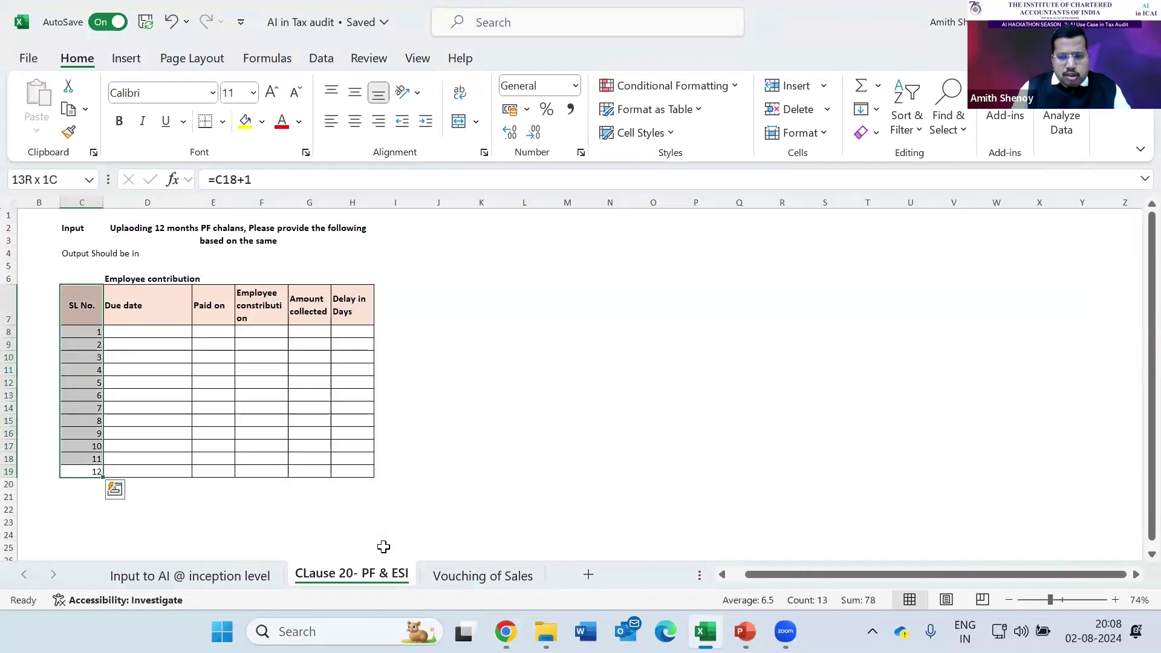
Open the "Vouching of Sales" sheet, select cell H15 and cycle through the open windows
key(ctrl+Page_Down)
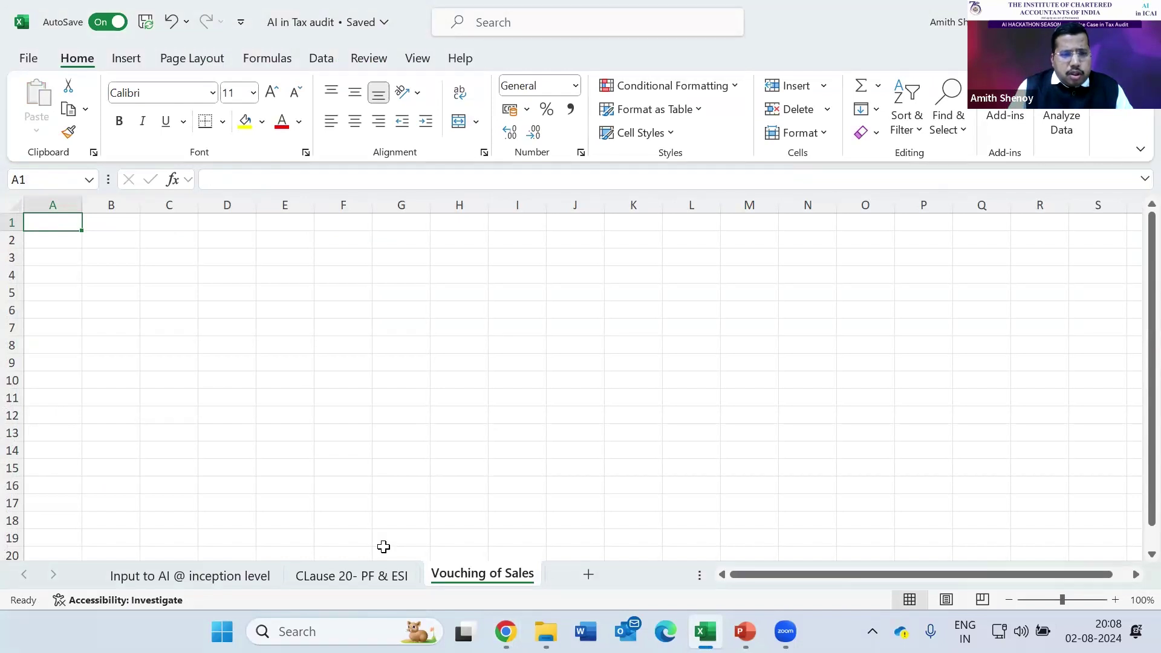
click(474, 468)
key(alt+Tab)
key(alt+Tab)
key(alt+Tab)
key(alt+Tab)
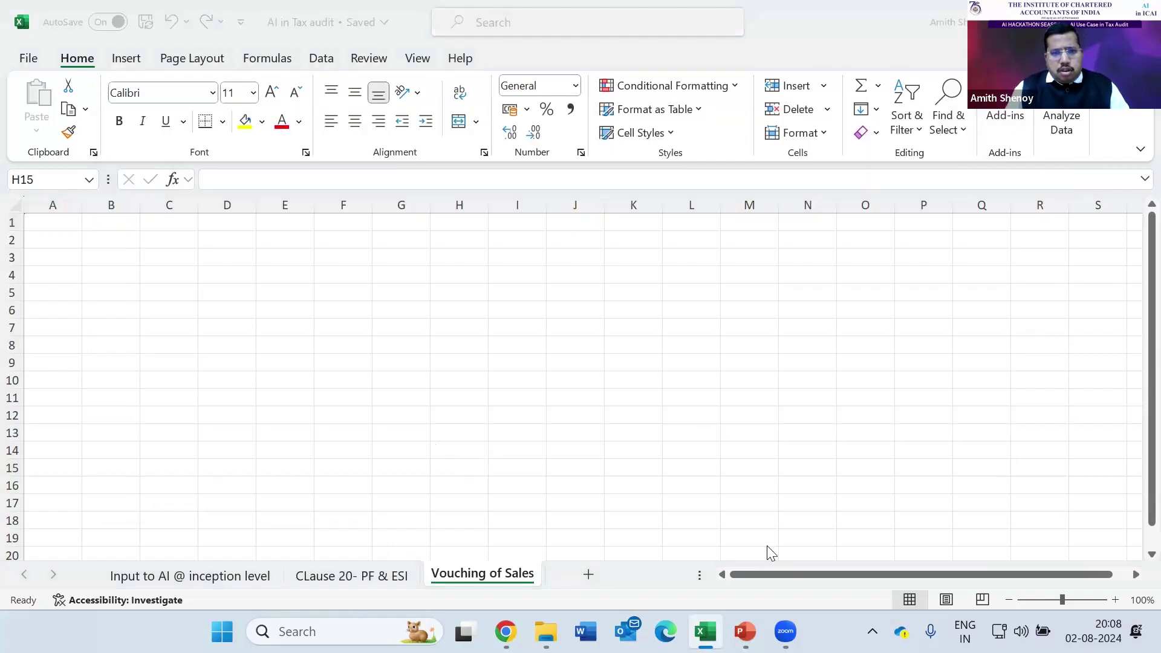